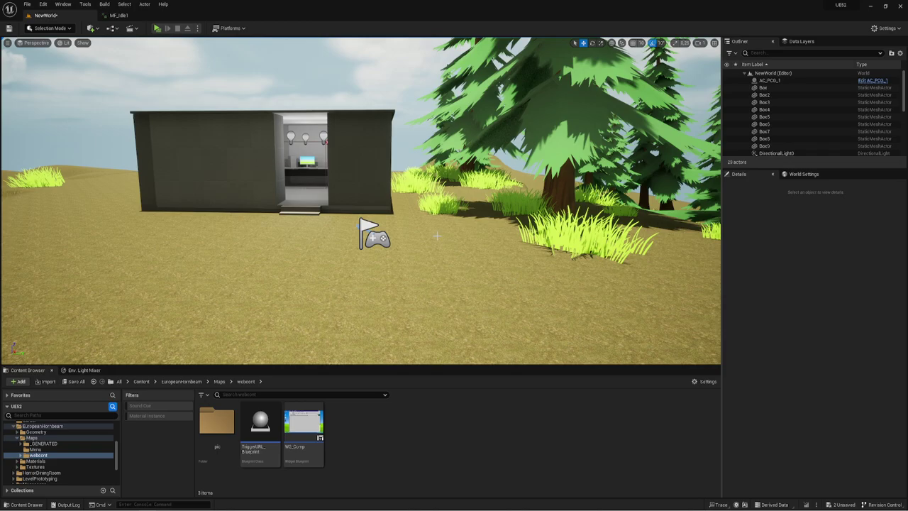
# Rotate the level view to centre the small house between the trees, then open the Plugins window.
pyautogui.moveTo(437, 235); pyautogui.dragTo(414, 223, button='right')
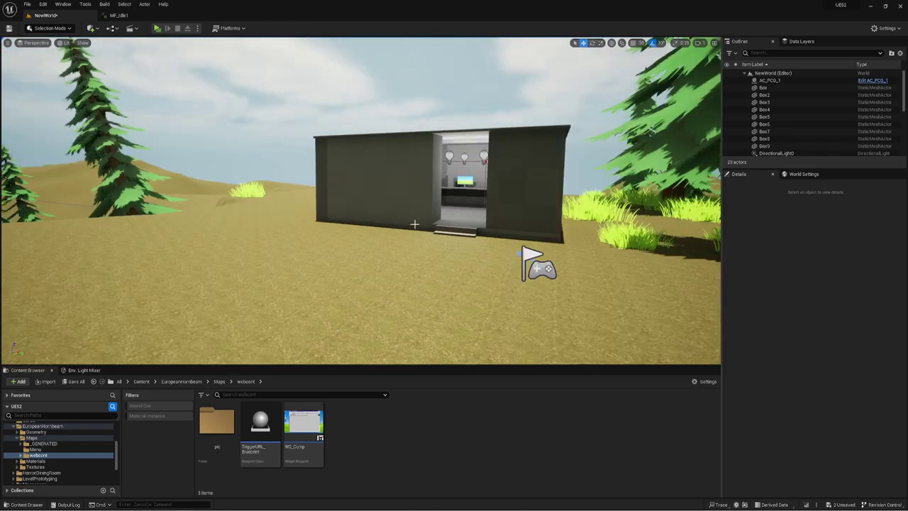
pyautogui.click(44, 4)
pyautogui.click(78, 115)
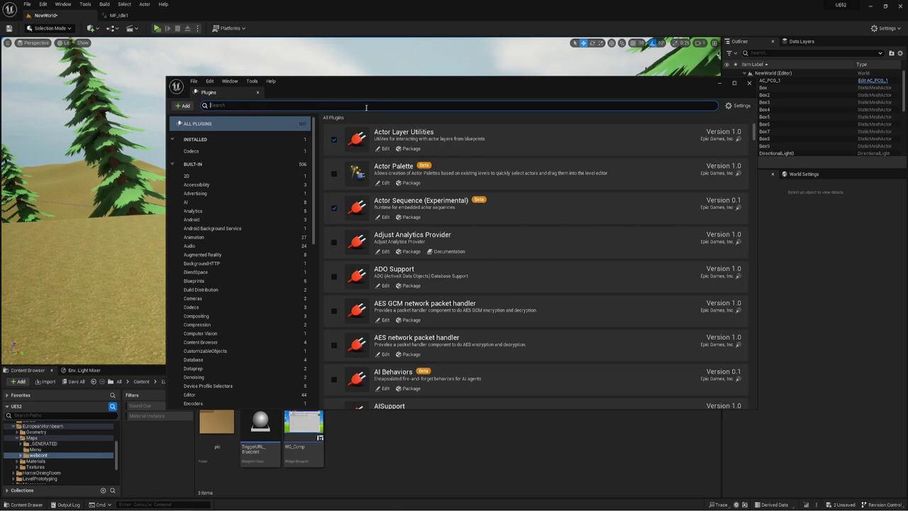
pyautogui.write('uyw')
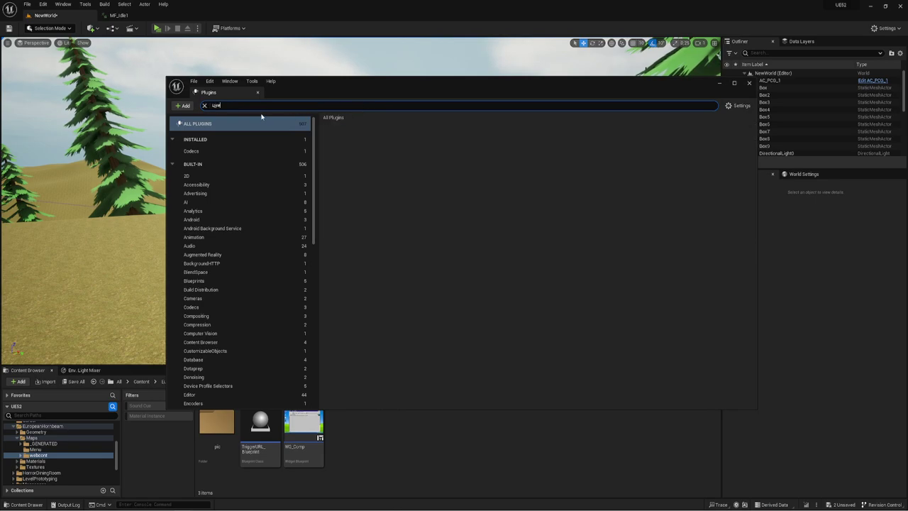
pyautogui.hotkey('ctrl', 'a')
pyautogui.write('e')
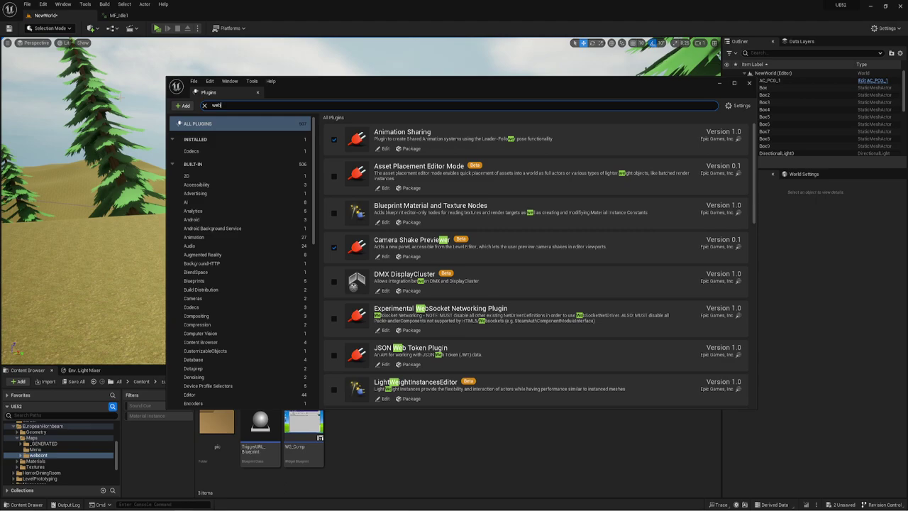
pyautogui.write('b')
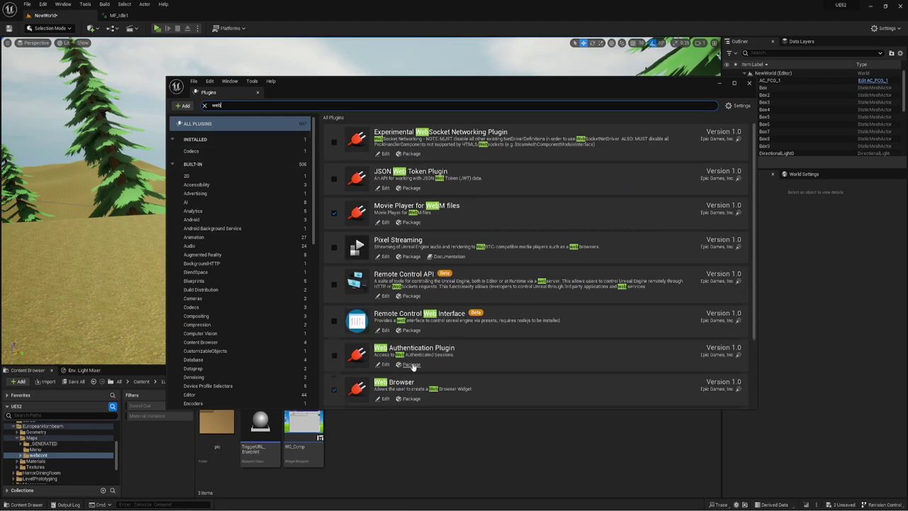
pyautogui.scroll(-2, 392, 361)
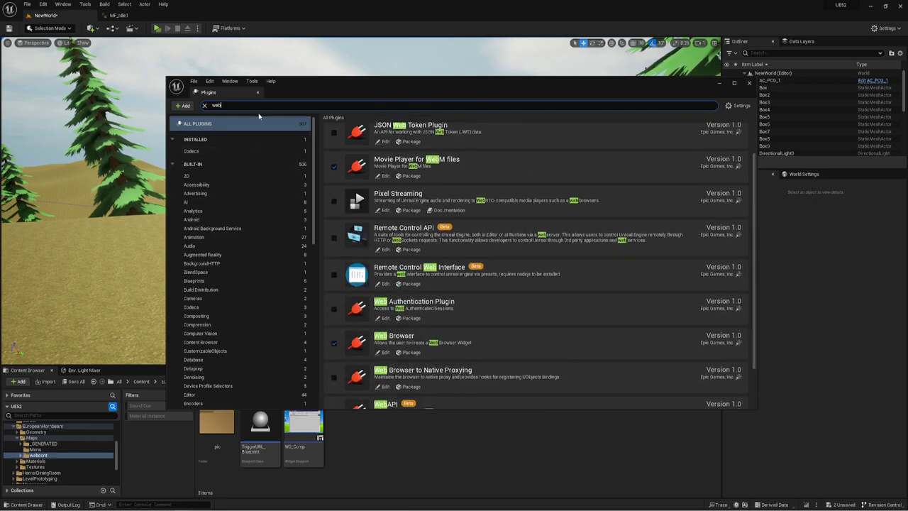
pyautogui.write(' br')
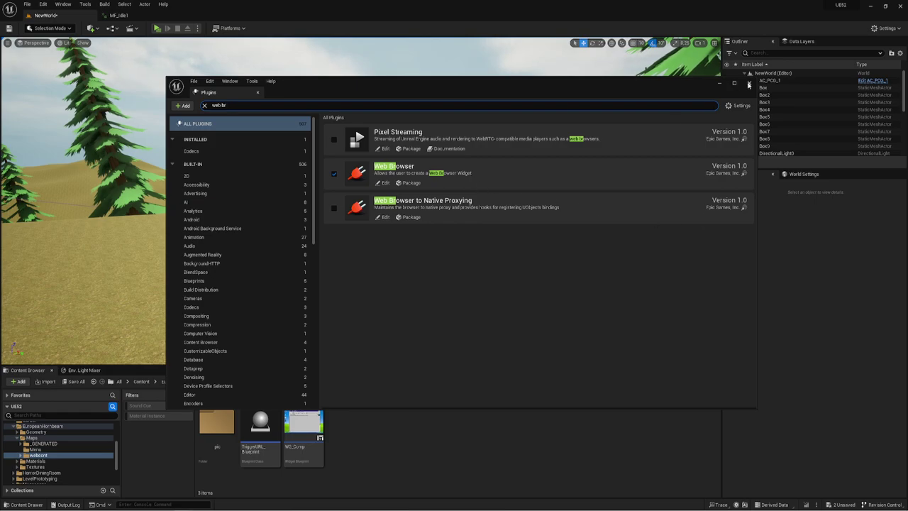
pyautogui.click(749, 84)
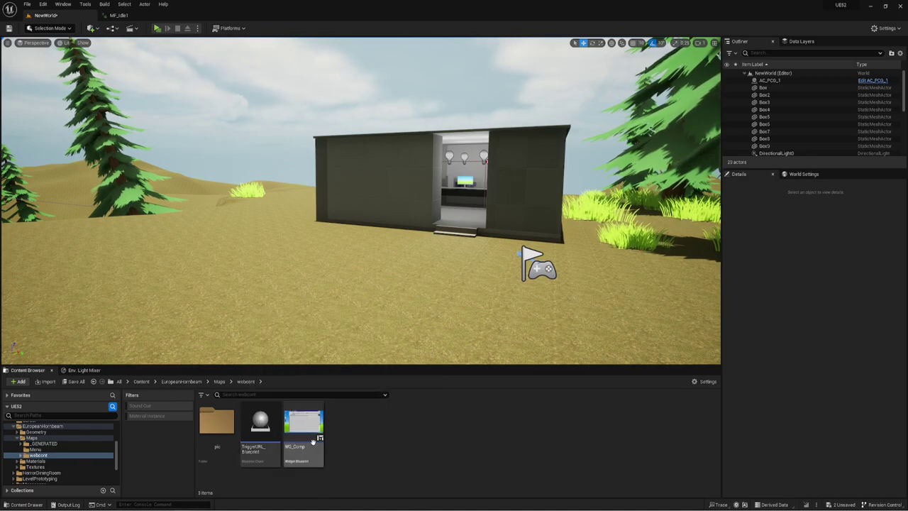
# Open WG_Comp and inspect its Location text box, Go button and page-area Overlay.
pyautogui.doubleClick(303, 425)
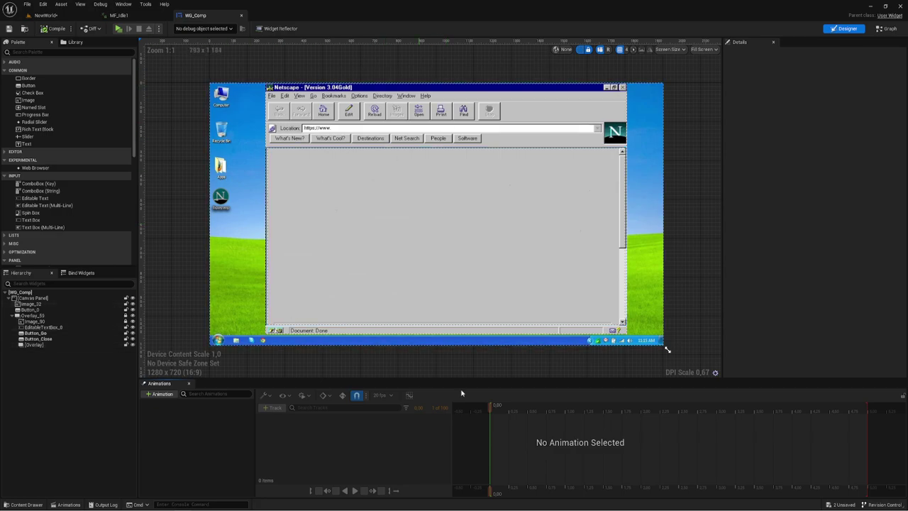
pyautogui.click(418, 129)
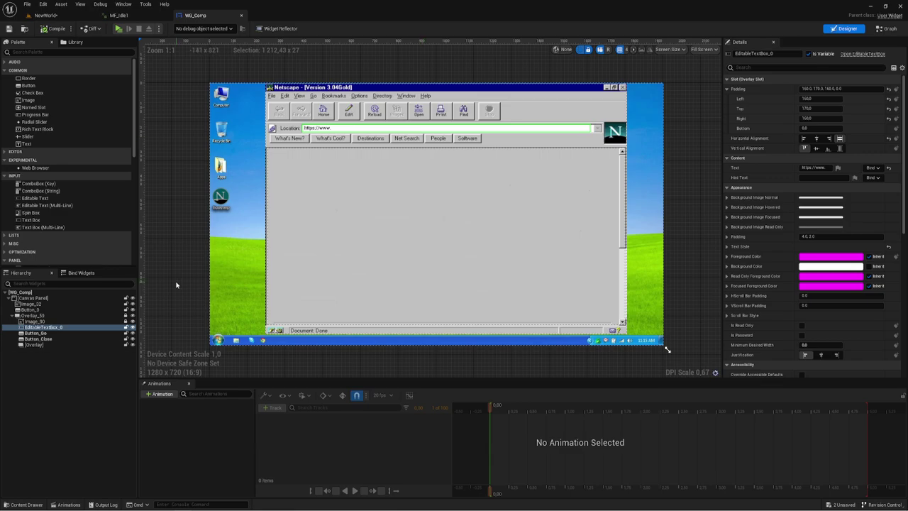
pyautogui.click(594, 150)
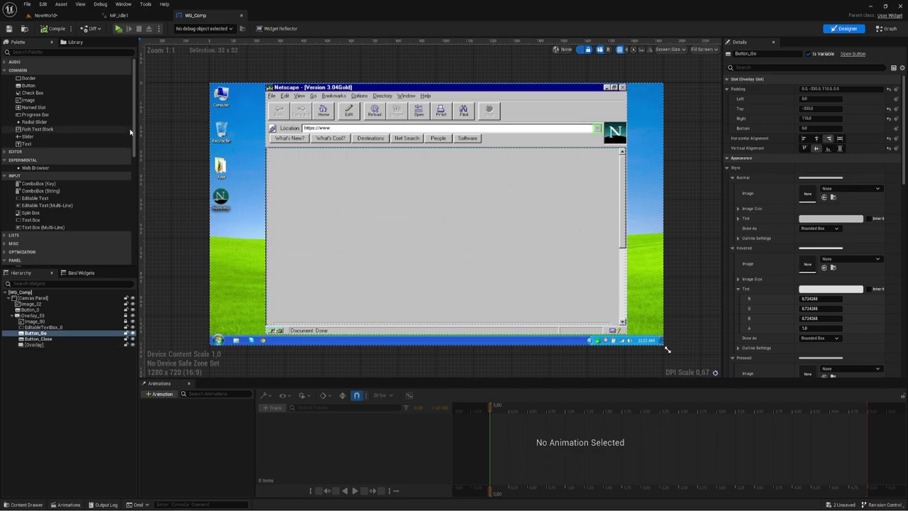
pyautogui.click(35, 345)
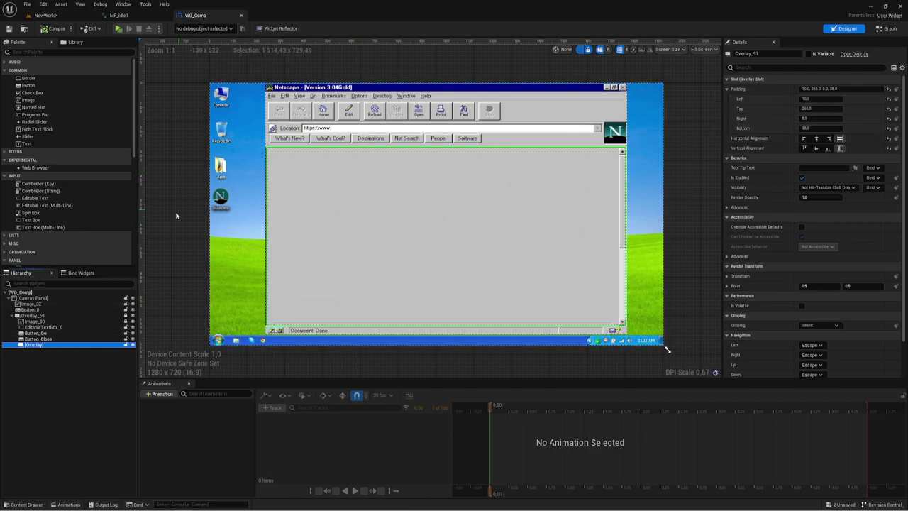
pyautogui.click(44, 168)
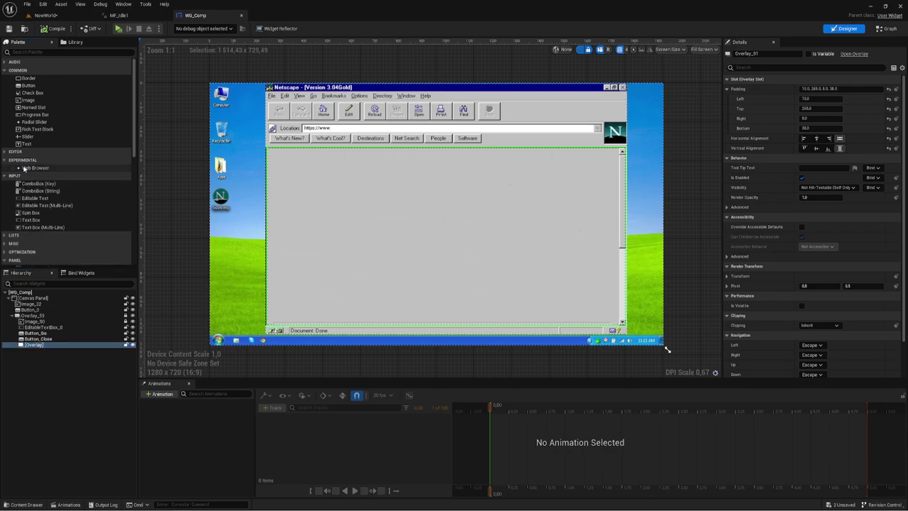
# Search the Palette for 'web' and drop a Web Browser into the Overlay as WebBrowser_100.
pyautogui.click(27, 167)
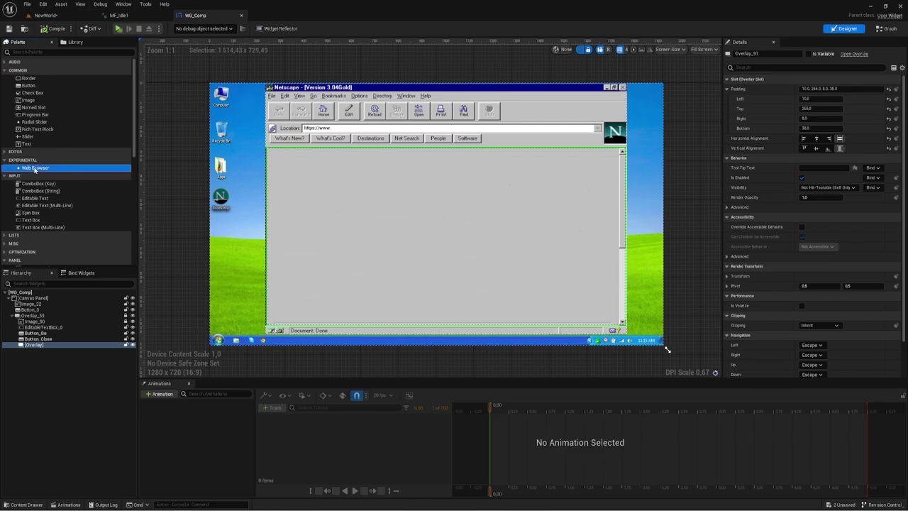
pyautogui.click(45, 53)
pyautogui.write('web')
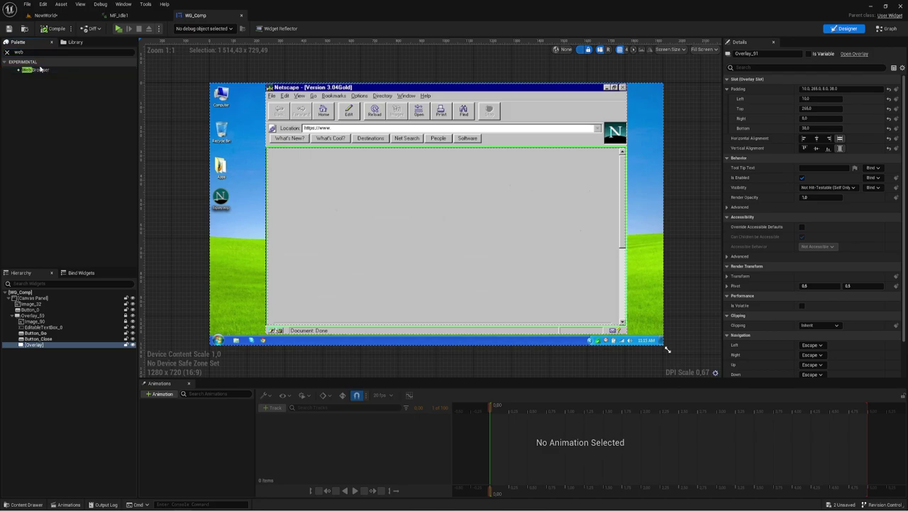
pyautogui.click(41, 69)
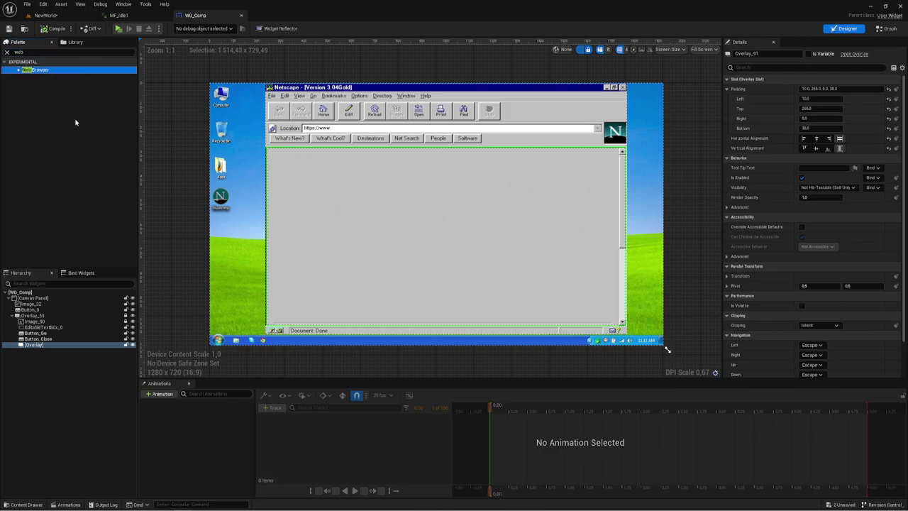
pyautogui.moveTo(43, 71); pyautogui.dragTo(42, 347)
pyautogui.click(42, 350)
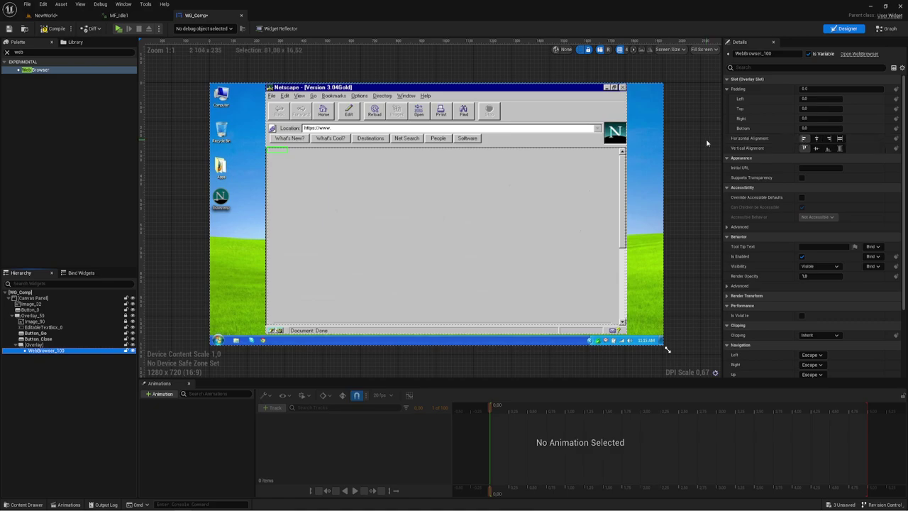
# Set WebBrowser_100 to Fill Horizontally and Fill Vertically within the Overlay.
pyautogui.click(840, 138)
pyautogui.click(840, 148)
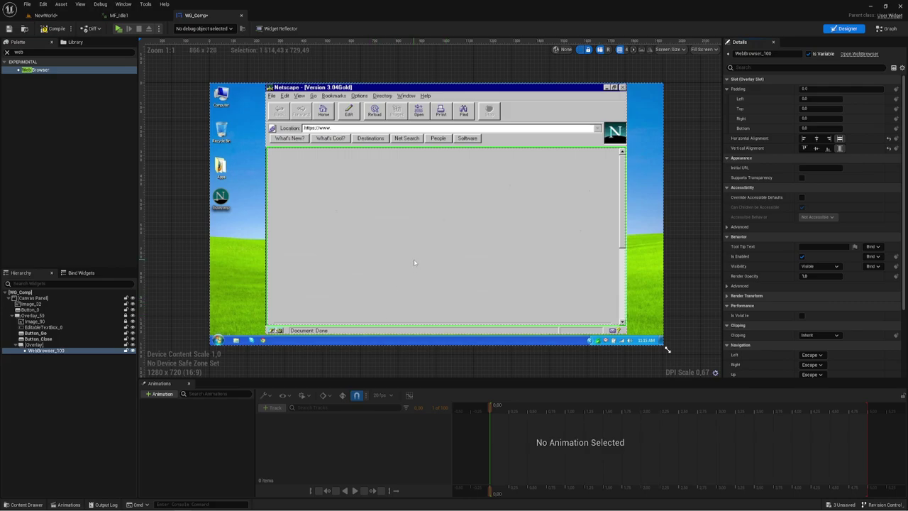
pyautogui.scroll(-4, 808, 253)
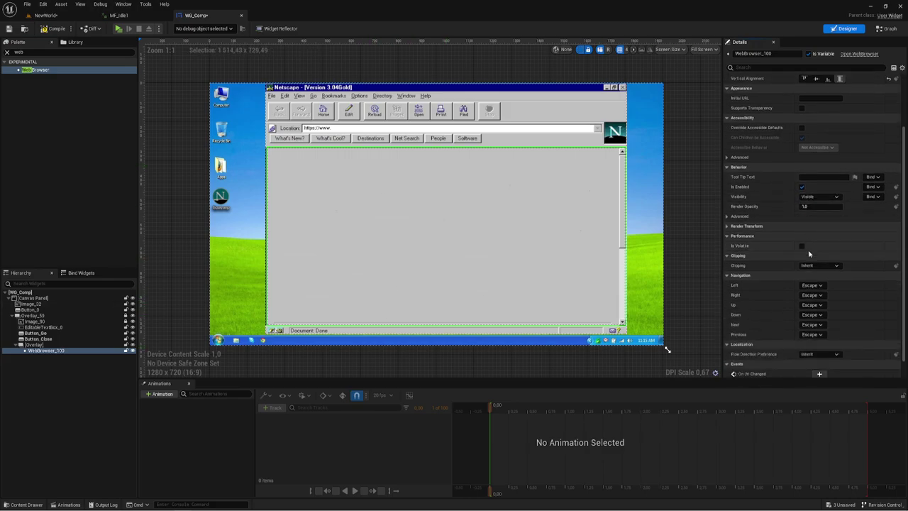
pyautogui.scroll(3, 808, 254)
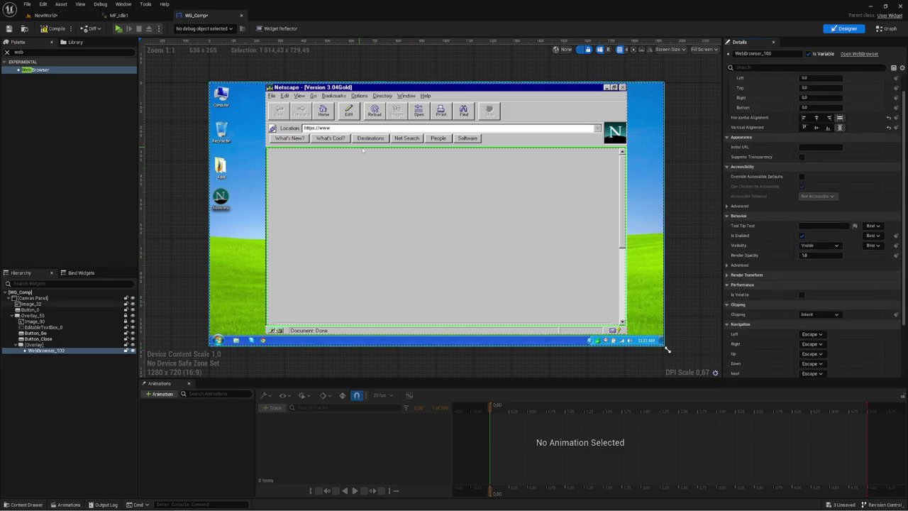
pyautogui.click(330, 129)
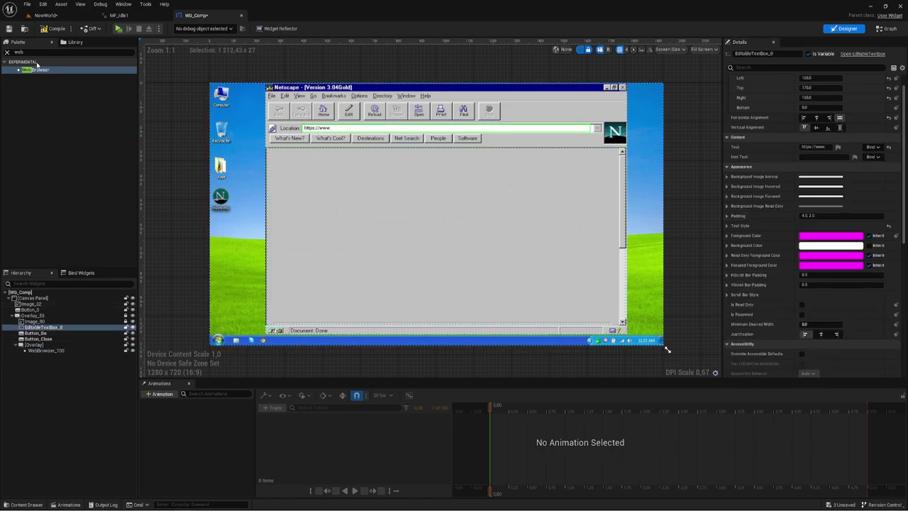
pyautogui.click(7, 52)
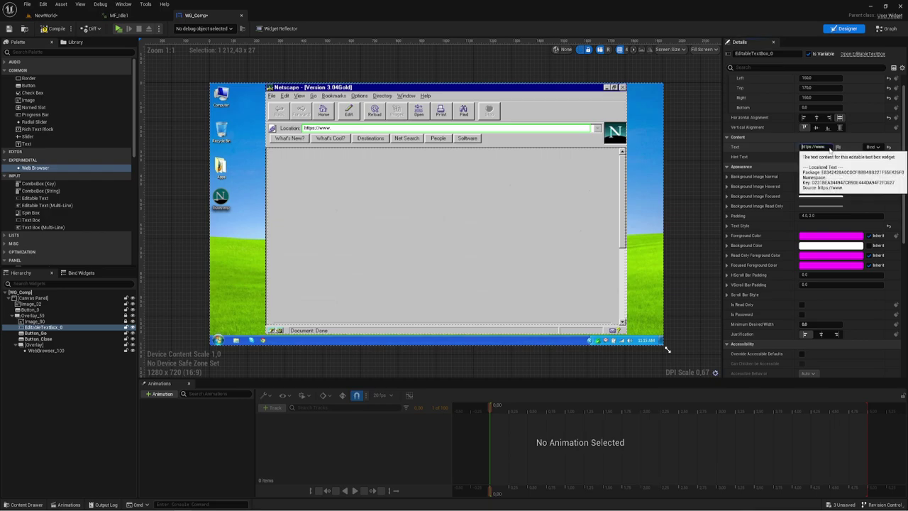
pyautogui.click(830, 148)
pyautogui.write('ya.ru')
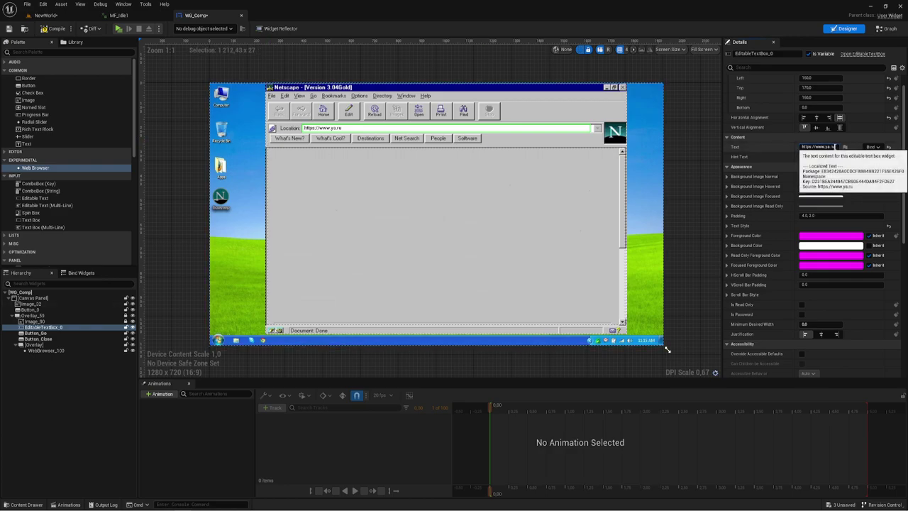
pyautogui.click(836, 147)
pyautogui.hotkey('ctrl', 'v')
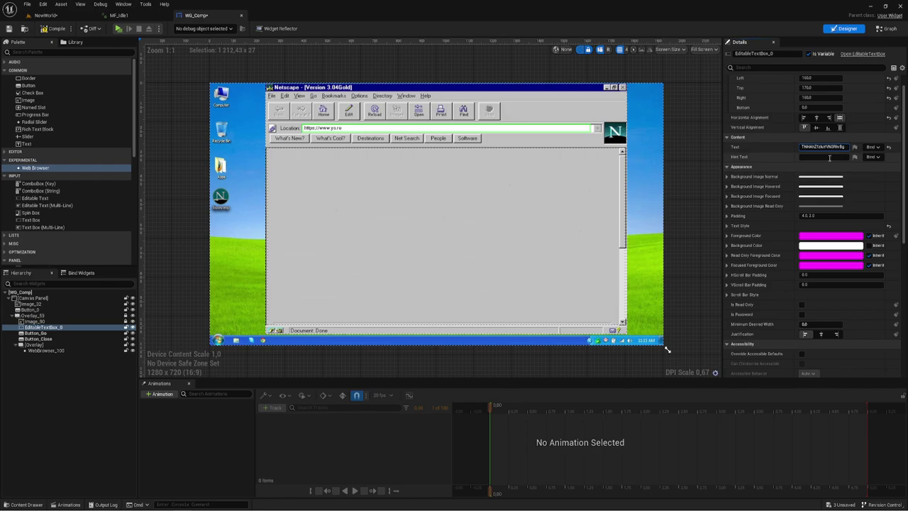
pyautogui.press('Tab')
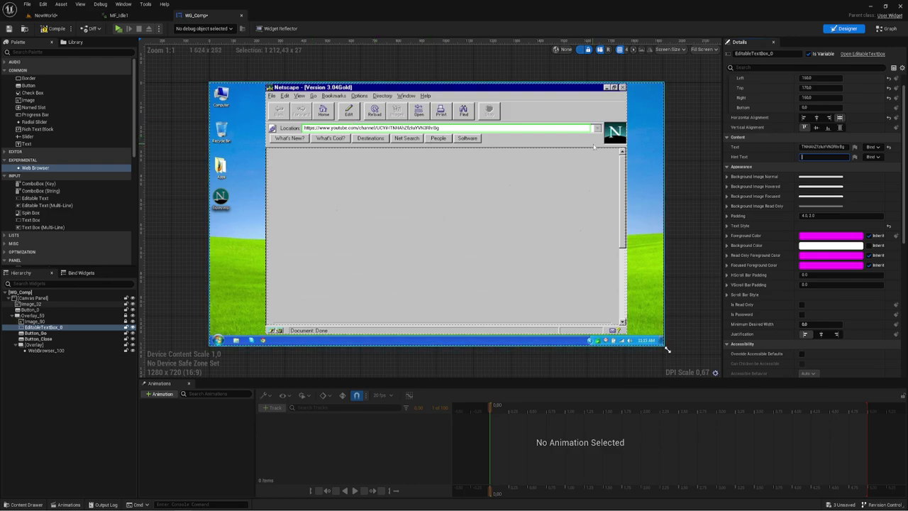
pyautogui.click(570, 176)
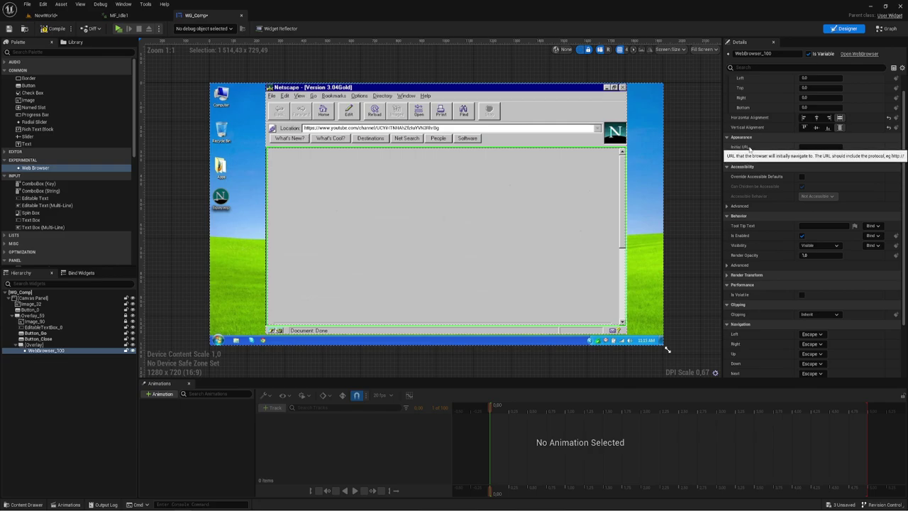
# Paste the YouTube channel URL into WebBrowser_100's Initial URL field.
pyautogui.click(811, 147)
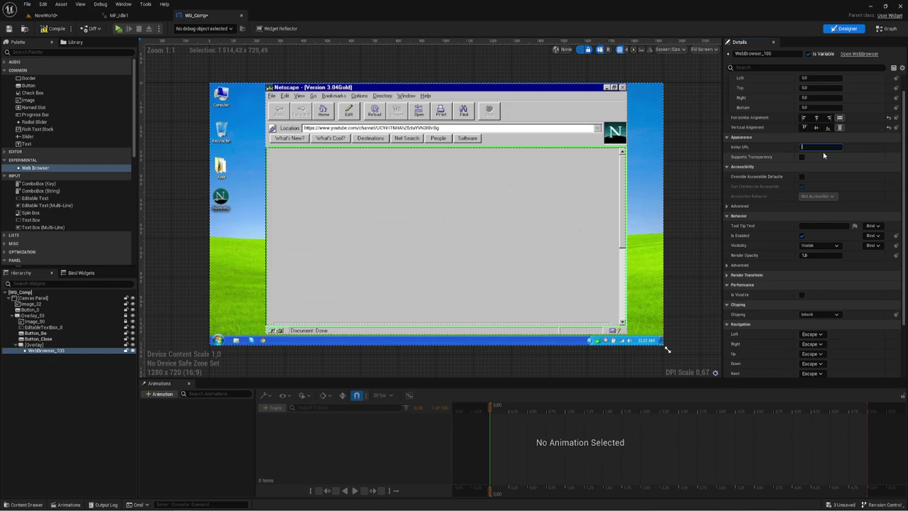
pyautogui.hotkey('ctrl', 'v')
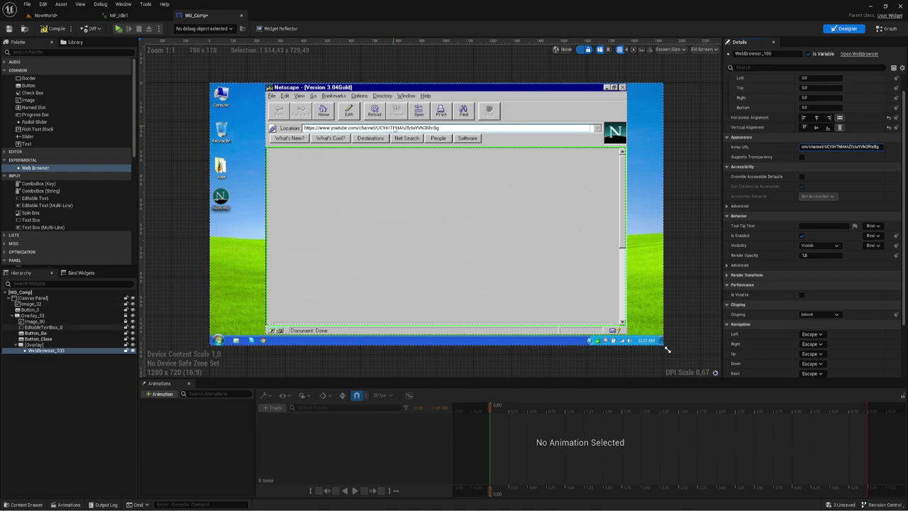
pyautogui.click(684, 125)
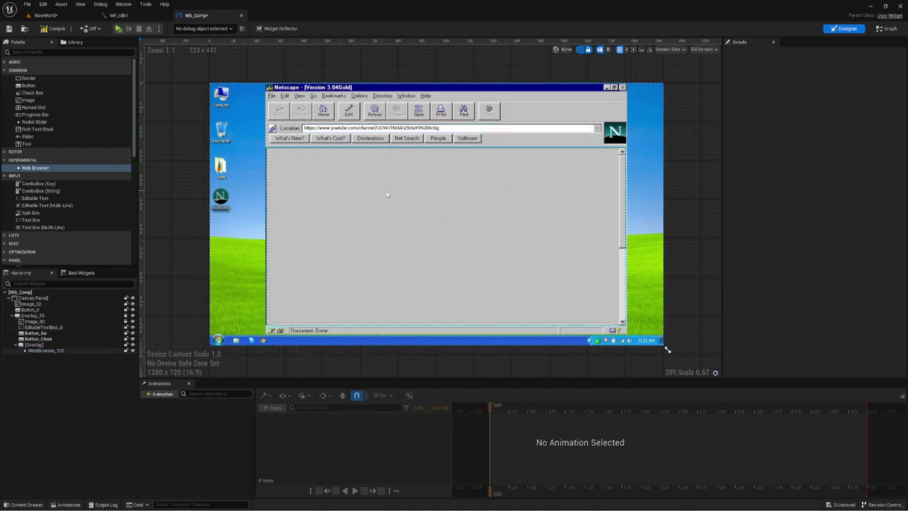
pyautogui.click(579, 127)
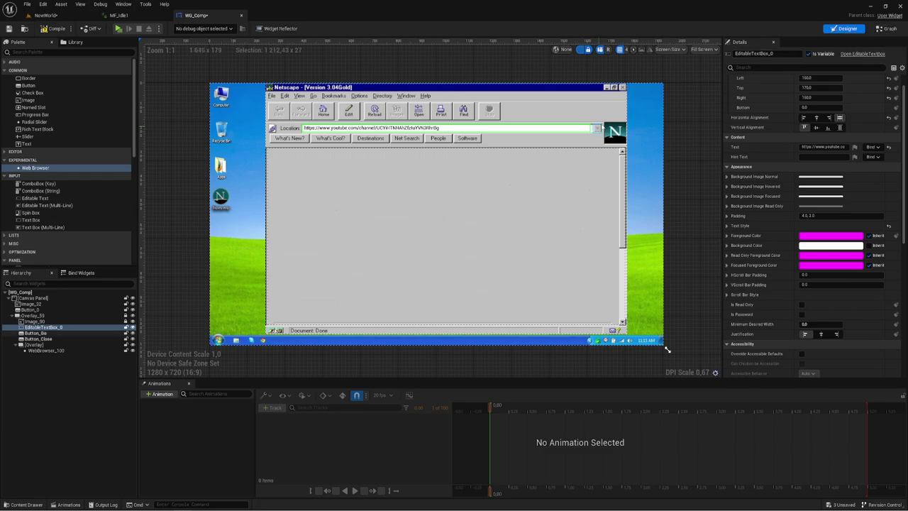
pyautogui.click(598, 129)
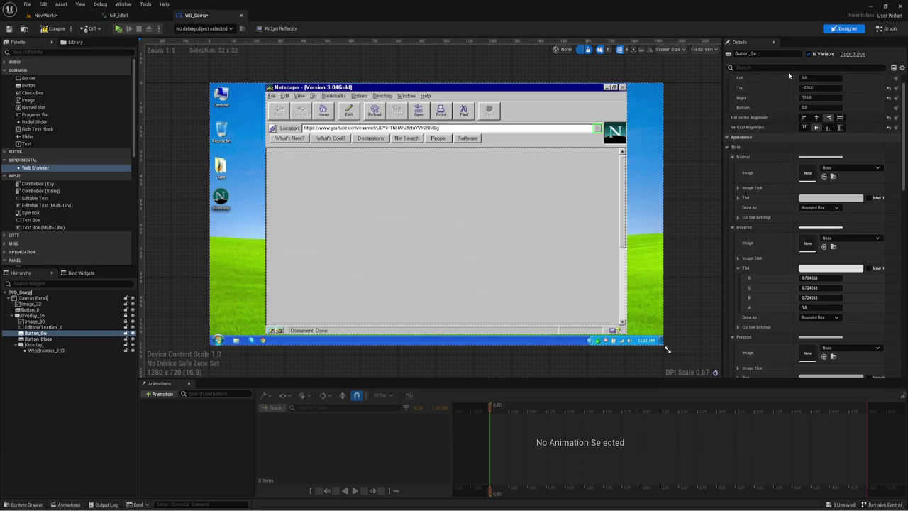
# Add an On Clicked (Button_Go) event in the Event Graph.
pyautogui.click(888, 29)
pyautogui.moveTo(493, 285); pyautogui.dragTo(508, 208, button='right')
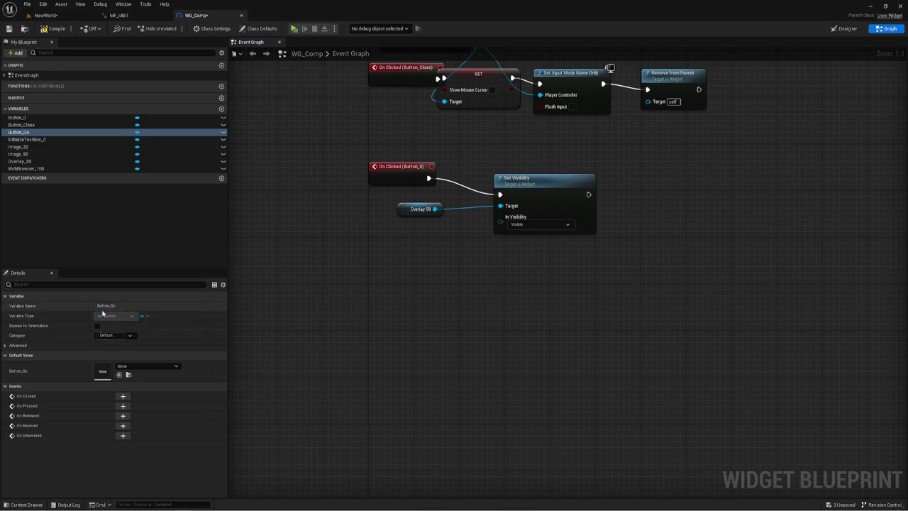
pyautogui.click(122, 397)
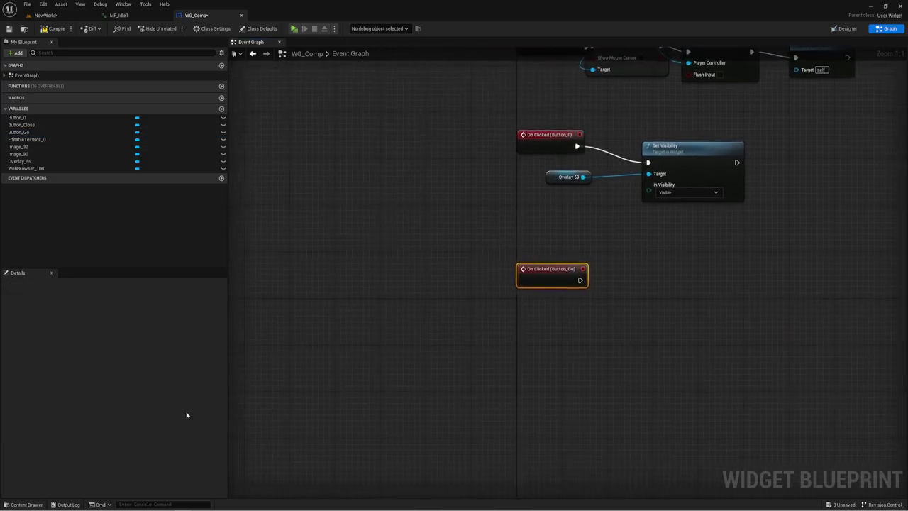
pyautogui.moveTo(632, 316); pyautogui.dragTo(371, 249, button='right')
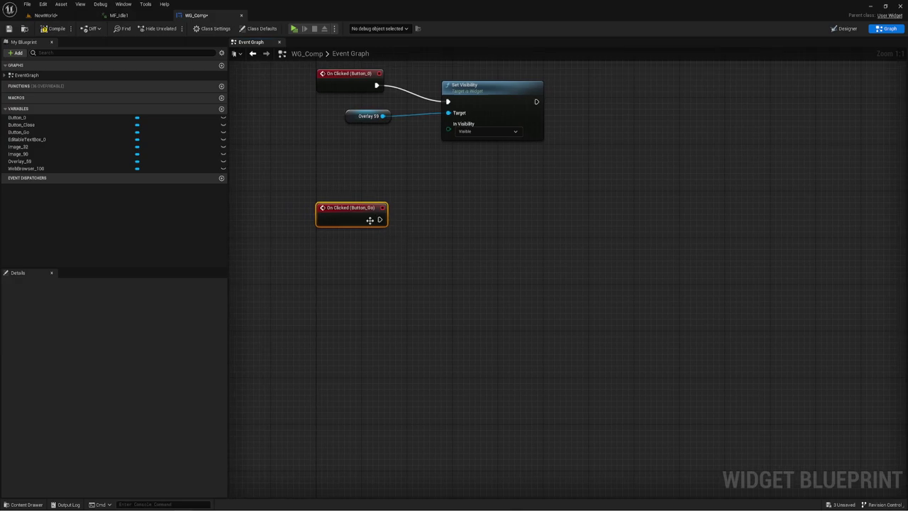
pyautogui.moveTo(369, 220); pyautogui.dragTo(377, 248)
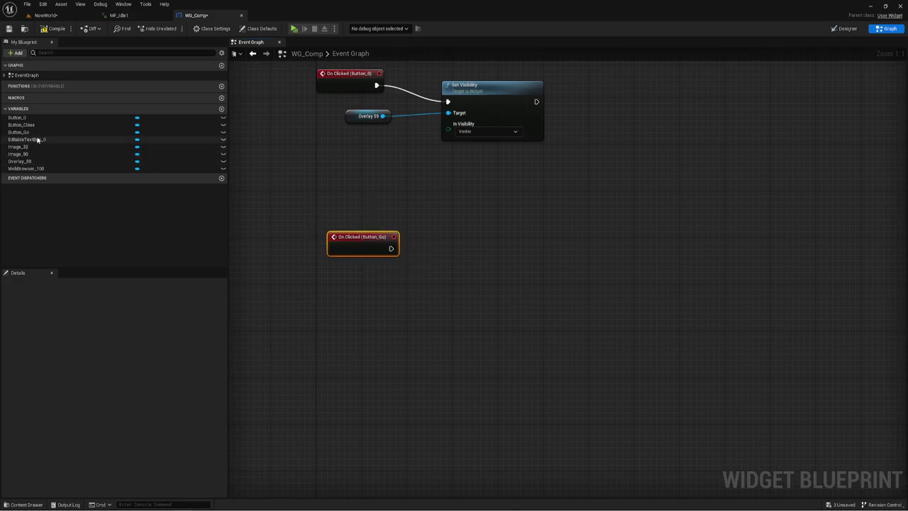
# Place an EditableTextBox_0 getter wired into a Get Text node.
pyautogui.moveTo(27, 139); pyautogui.dragTo(358, 270)
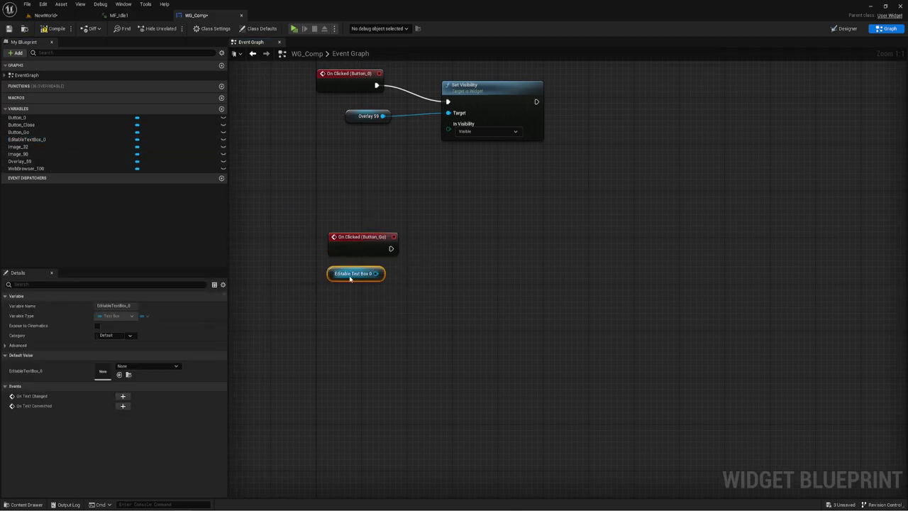
pyautogui.moveTo(377, 273); pyautogui.dragTo(457, 274)
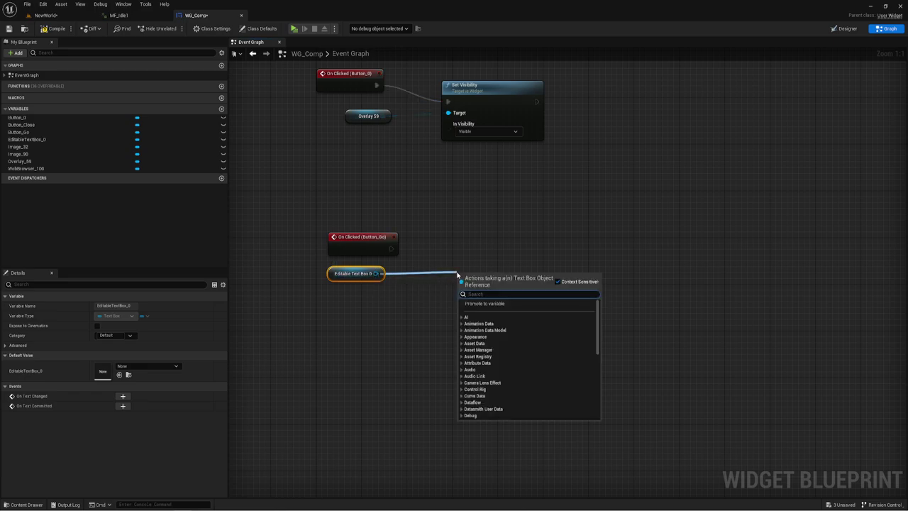
pyautogui.write('get')
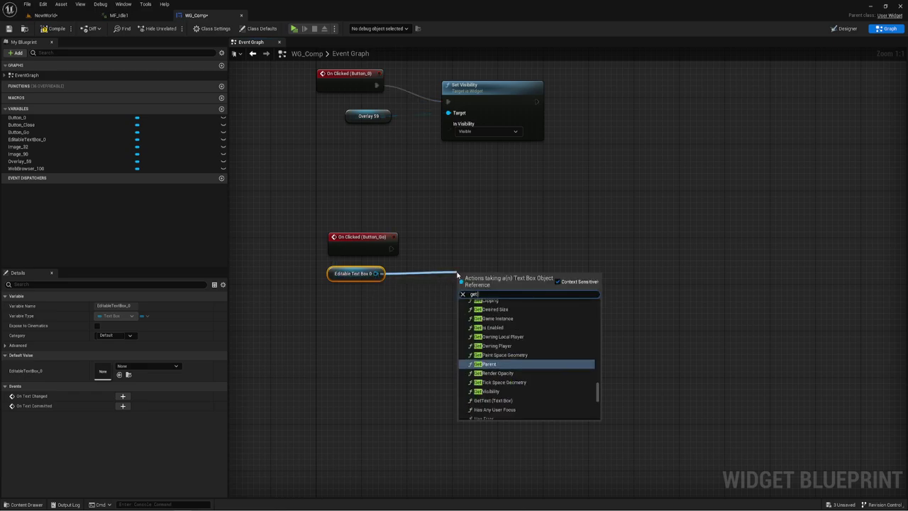
pyautogui.write(' te')
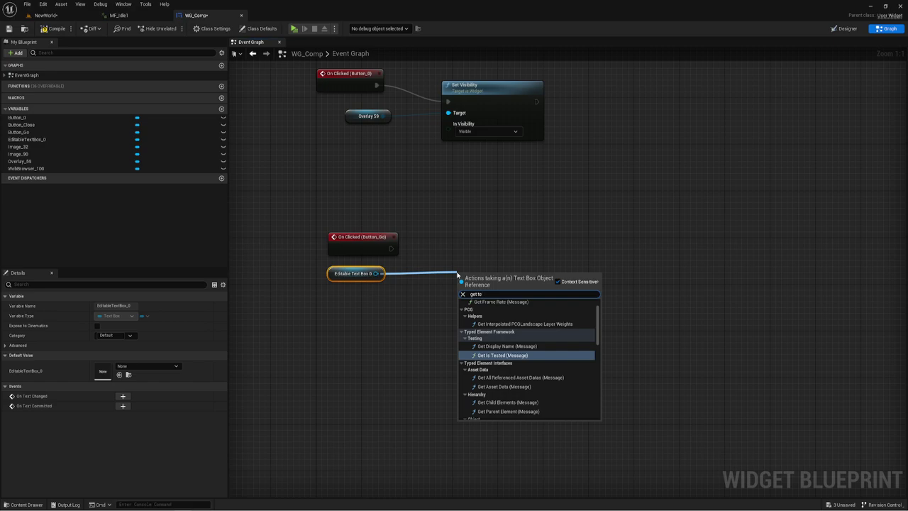
pyautogui.write('xt')
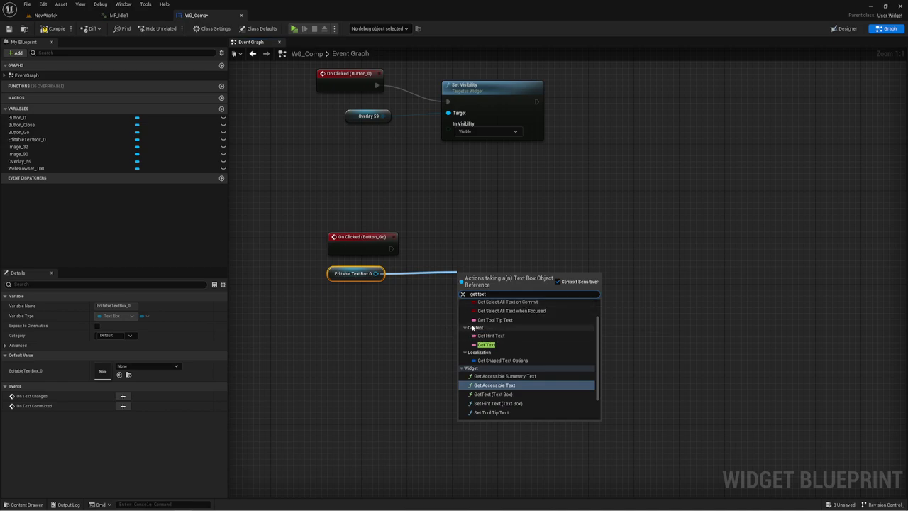
pyautogui.click(489, 344)
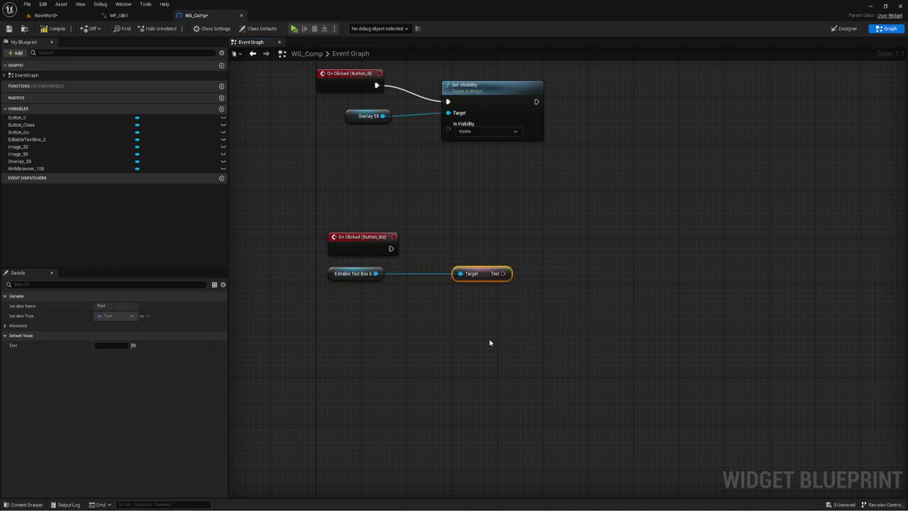
pyautogui.moveTo(459, 273); pyautogui.dragTo(443, 304)
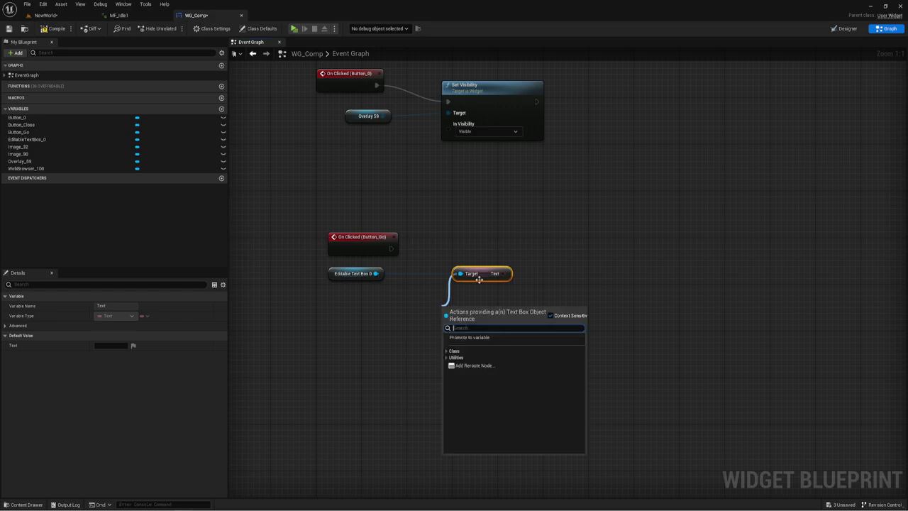
pyautogui.press('Escape')
pyautogui.moveTo(489, 273); pyautogui.dragTo(426, 279)
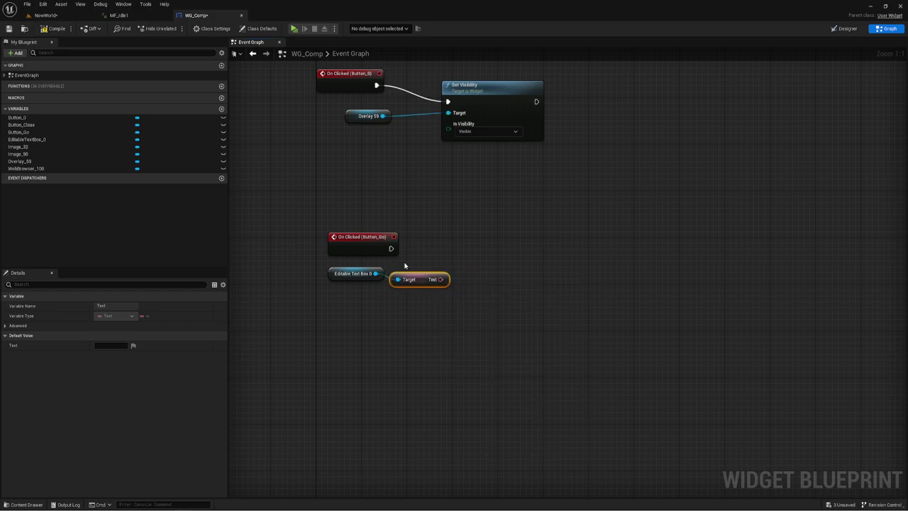
pyautogui.moveTo(51, 171); pyautogui.dragTo(456, 258)
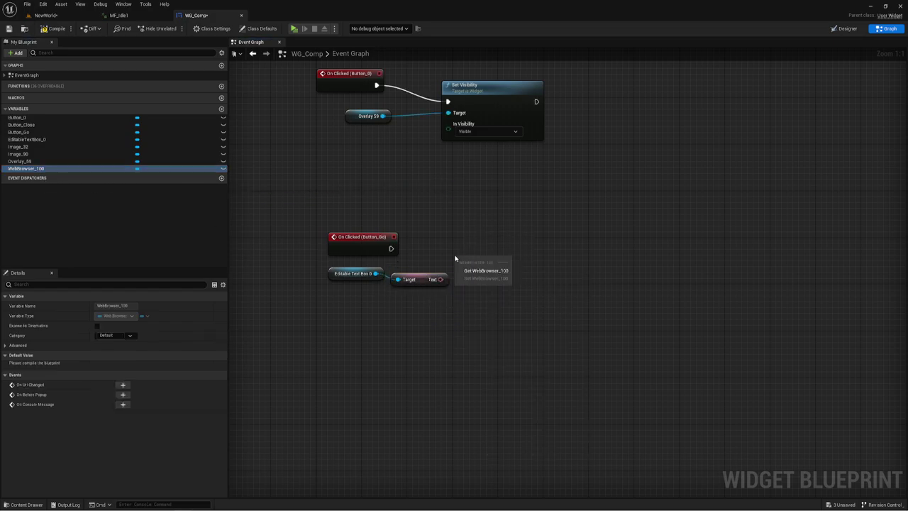
# Add a Load URL node targeting Web Browser 100.
pyautogui.click(486, 270)
pyautogui.moveTo(499, 261); pyautogui.dragTo(560, 236)
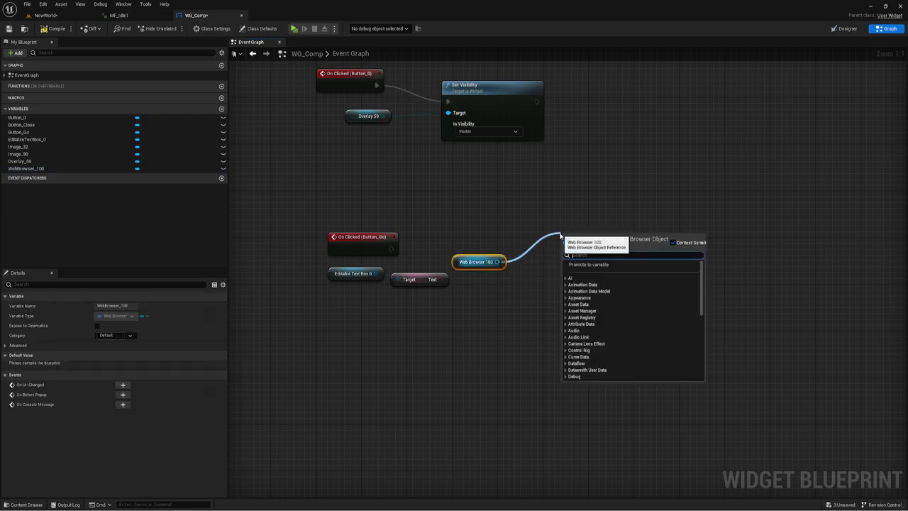
pyautogui.write('ur')
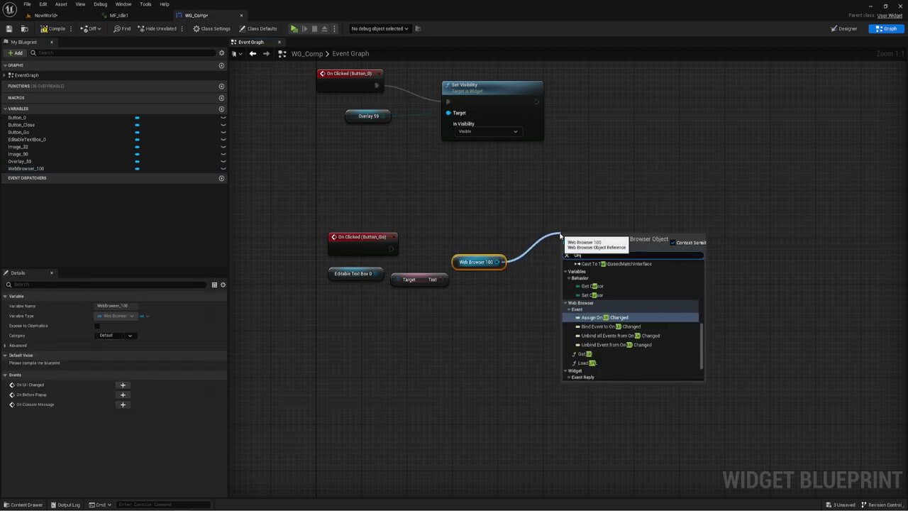
pyautogui.write('l')
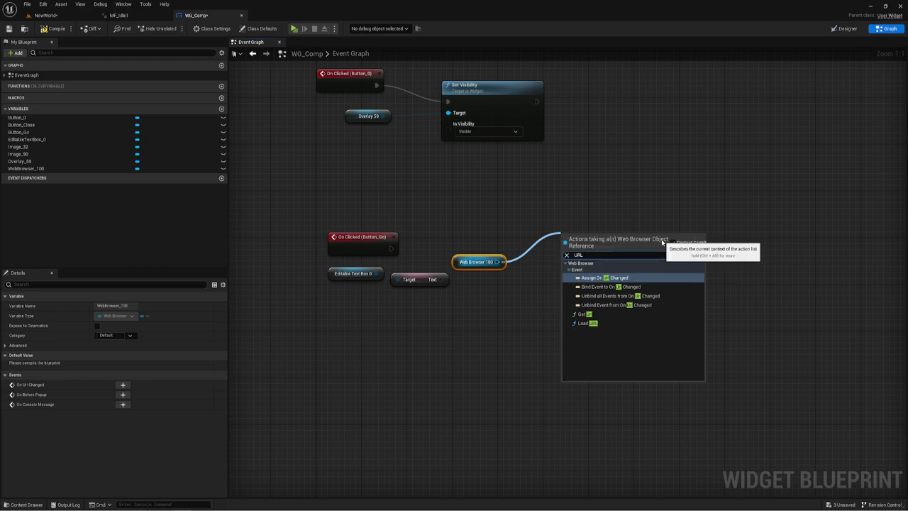
pyautogui.click(585, 325)
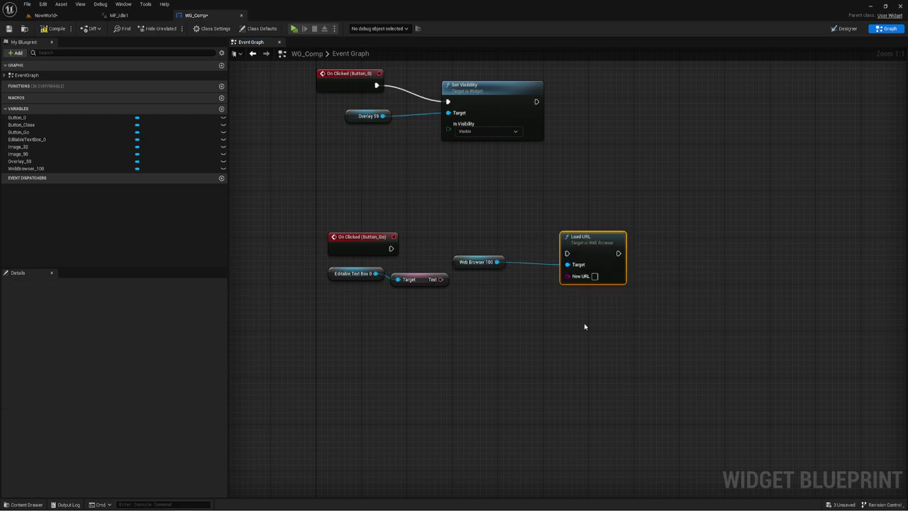
pyautogui.moveTo(574, 257)
pyautogui.mouseDown()
pyautogui.moveTo(550, 249)
pyautogui.moveTo(391, 249)
pyautogui.mouseUp()
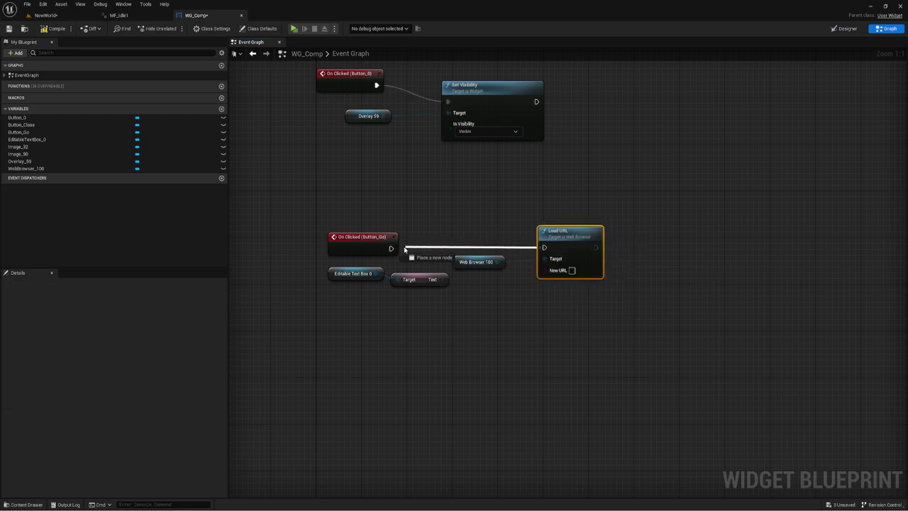
# Add a Get Title Text node from Web Browser 100 below Load URL.
pyautogui.moveTo(495, 263); pyautogui.dragTo(529, 332)
pyautogui.scroll(-3, 567, 406)
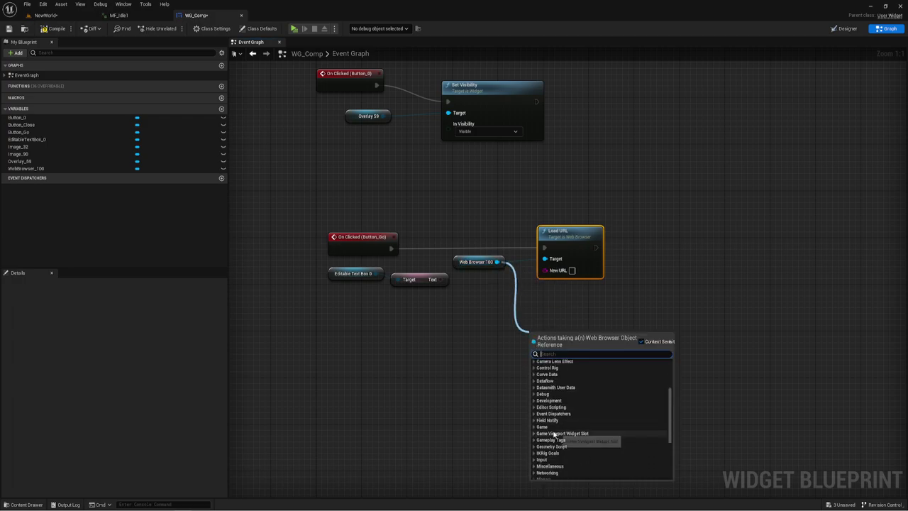
pyautogui.scroll(-3, 554, 405)
pyautogui.scroll(-1, 555, 405)
pyautogui.click(536, 460)
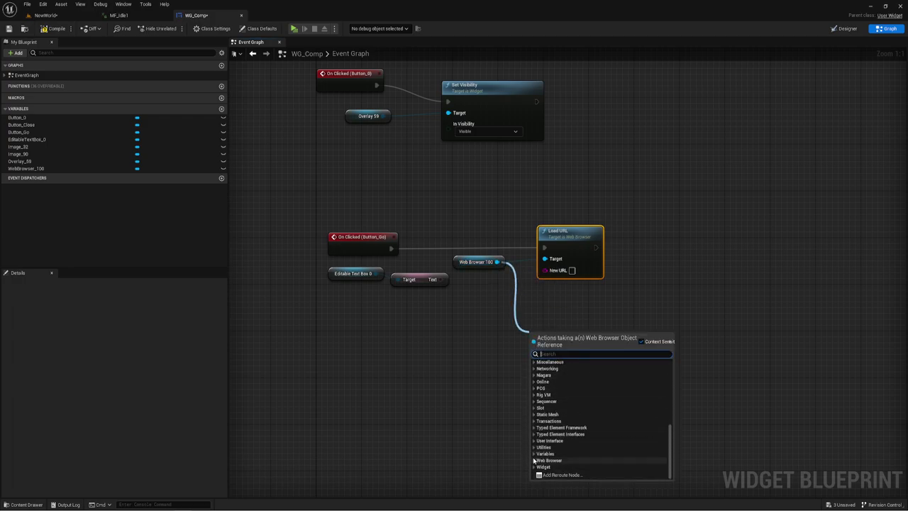
pyautogui.scroll(-3, 550, 463)
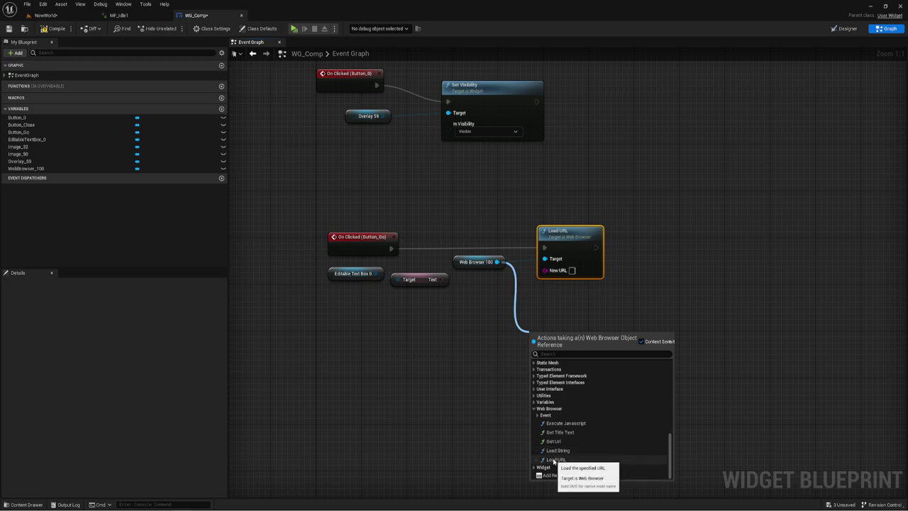
pyautogui.click(543, 415)
pyautogui.scroll(-2, 558, 432)
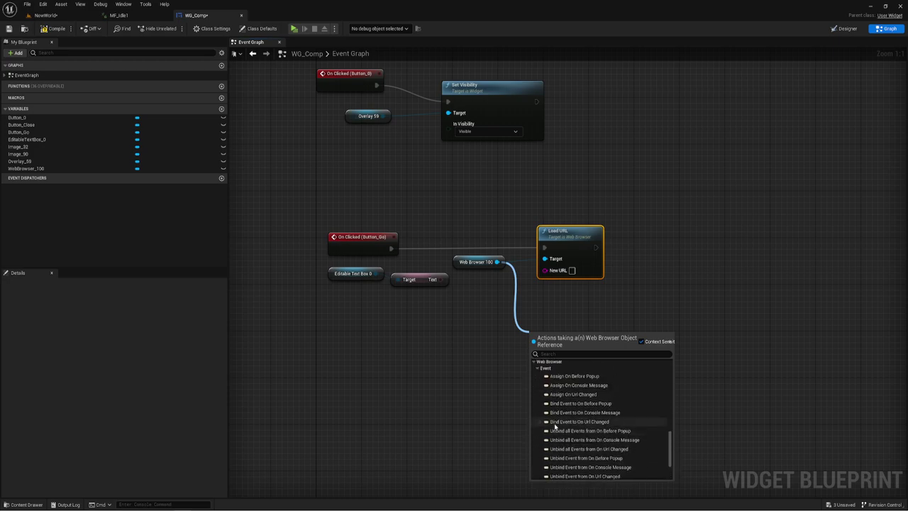
pyautogui.click(538, 369)
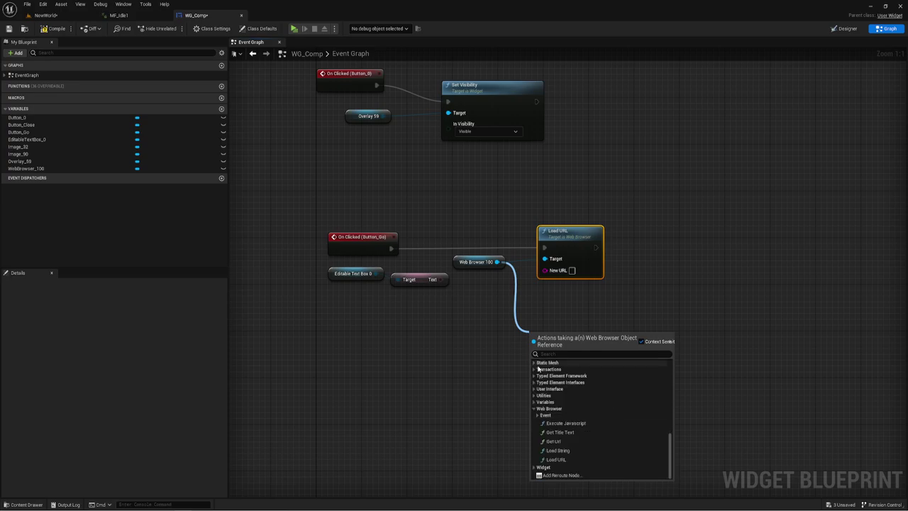
pyautogui.click(573, 432)
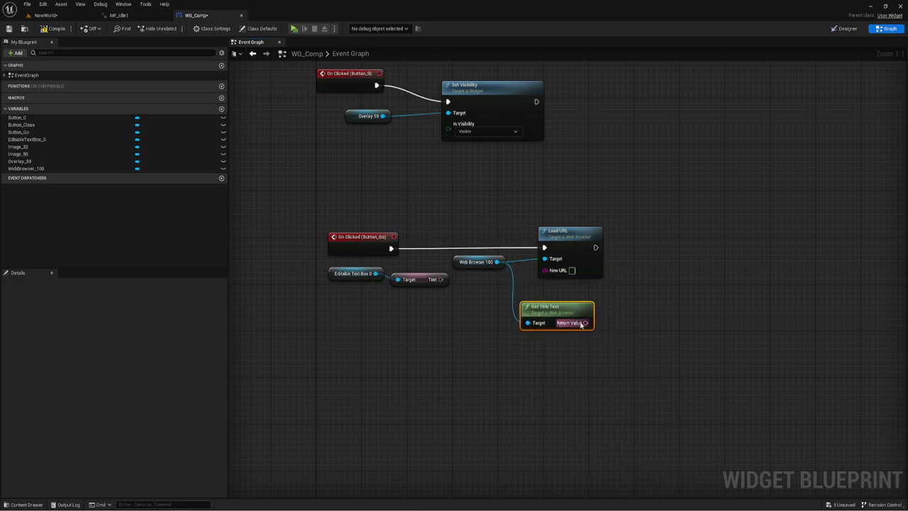
pyautogui.moveTo(585, 323)
pyautogui.mouseDown()
pyautogui.moveTo(652, 296)
pyautogui.moveTo(633, 295)
pyautogui.mouseUp()
pyautogui.click(597, 297)
# Add a Text block into the browser's title-bar Overlay.
pyautogui.click(844, 29)
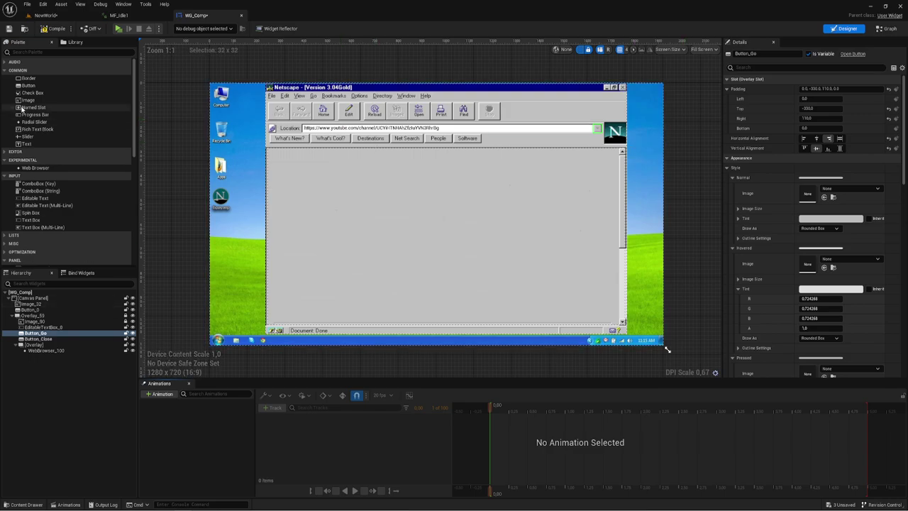
pyautogui.click(108, 146)
pyautogui.moveTo(107, 147)
pyautogui.mouseDown()
pyautogui.moveTo(358, 89)
pyautogui.moveTo(44, 347)
pyautogui.mouseUp()
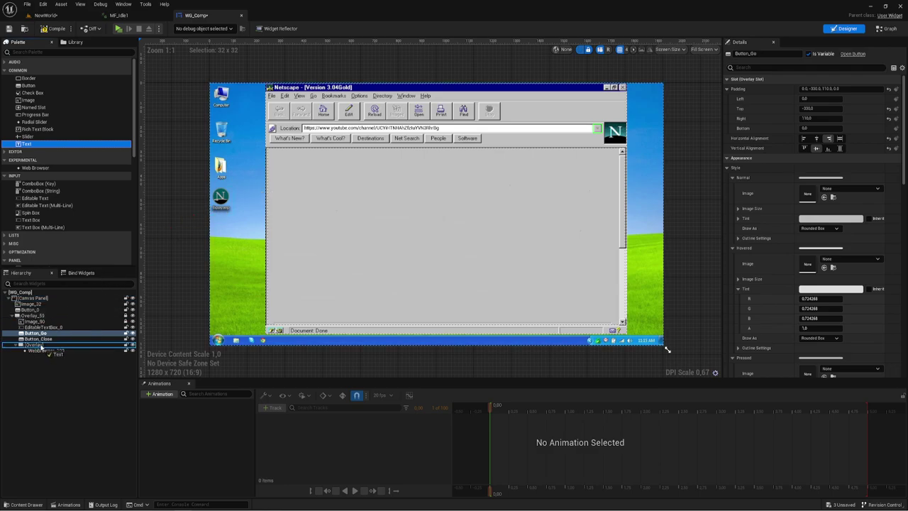
pyautogui.moveTo(35, 347); pyautogui.dragTo(40, 347)
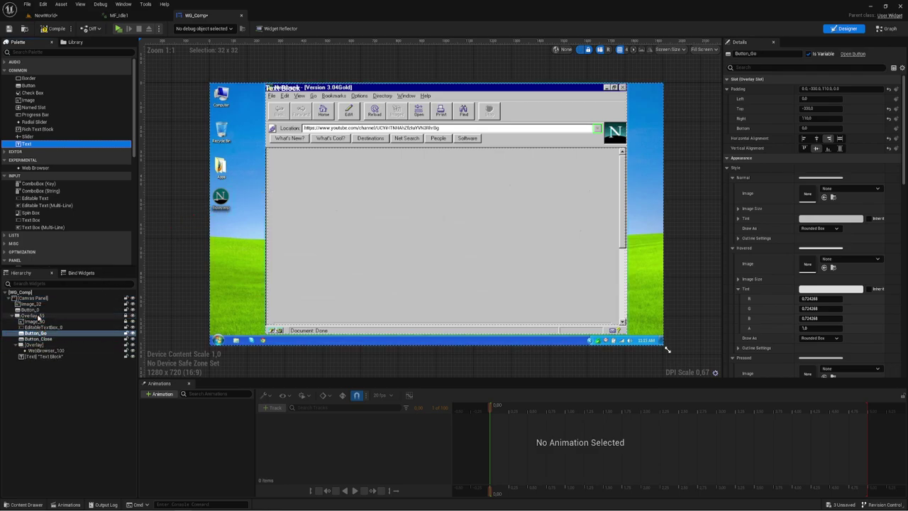
pyautogui.click(42, 356)
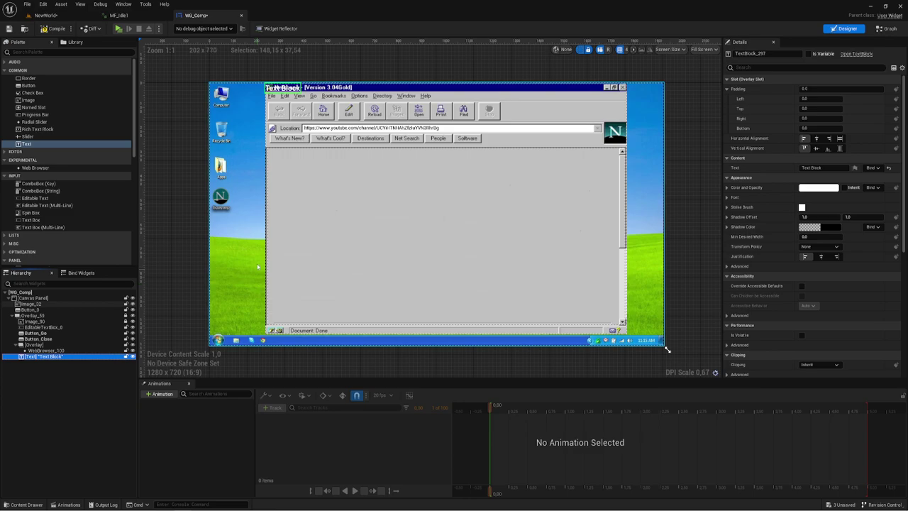
# Give TextBlock_297 padding 450 left and 20 right, font size 15 and Fill alignment.
pyautogui.click(819, 98)
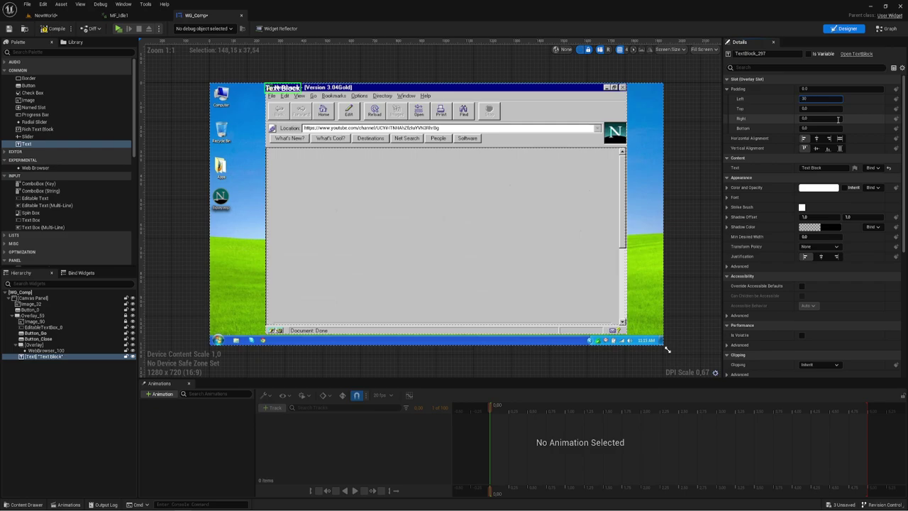
pyautogui.press('Return')
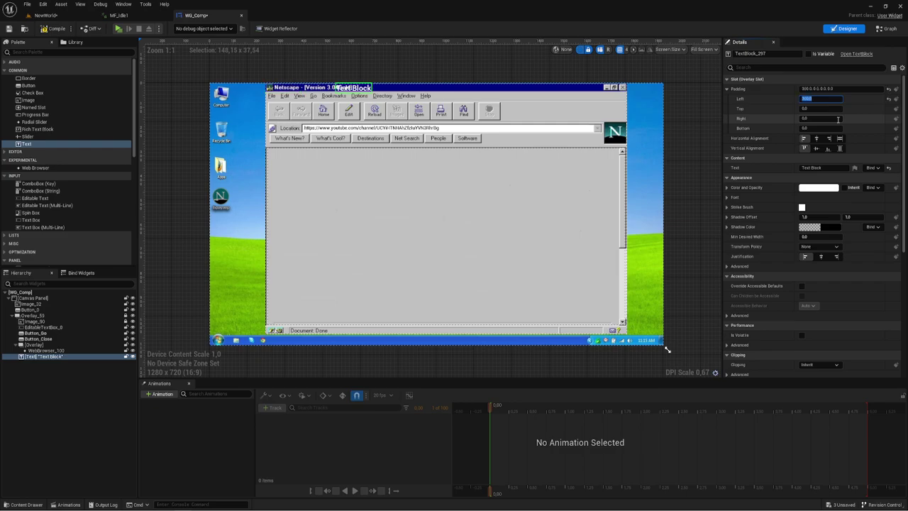
pyautogui.write('460')
pyautogui.press('Return')
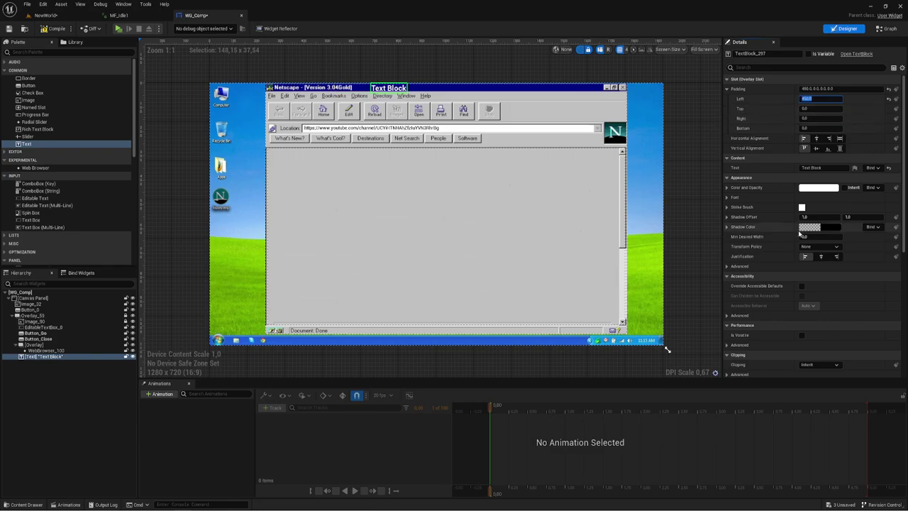
pyautogui.click(726, 199)
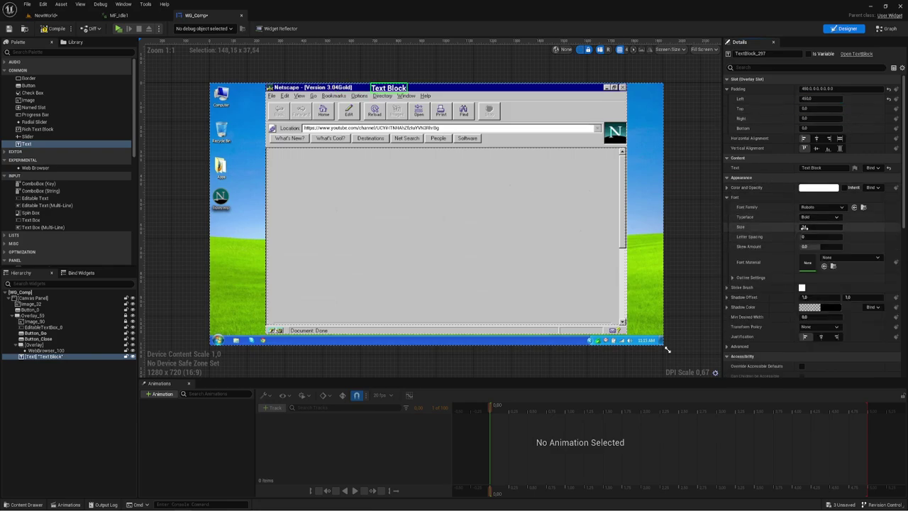
pyautogui.press('Return')
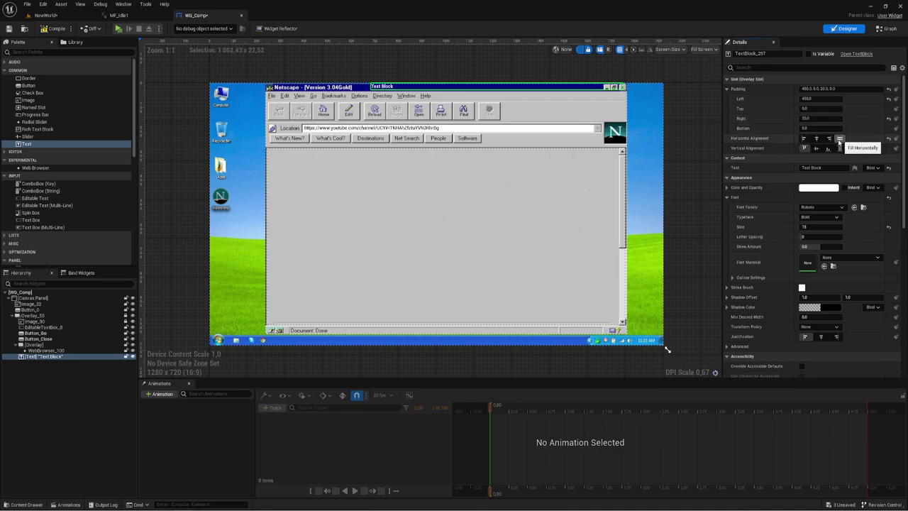
pyautogui.click(840, 139)
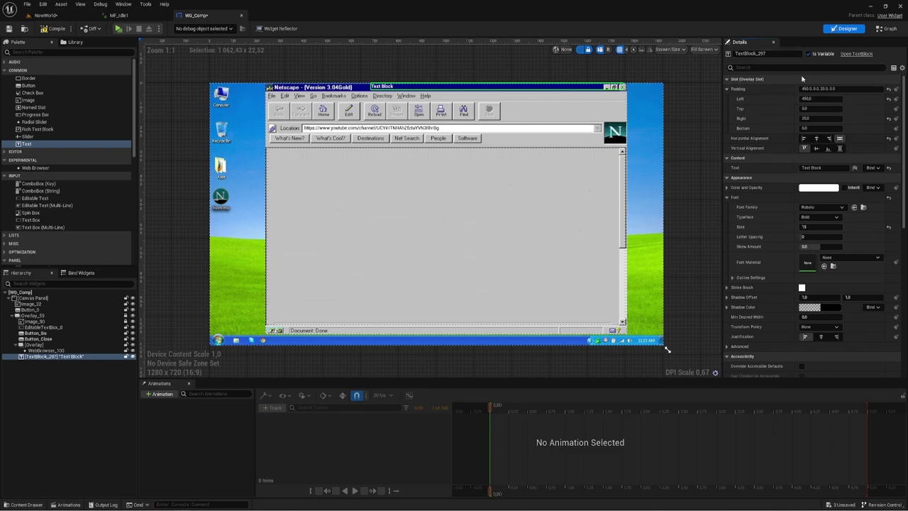
# Add SetText on Text Block 297, fed by Get Title Text and run after Load URL.
pyautogui.click(893, 30)
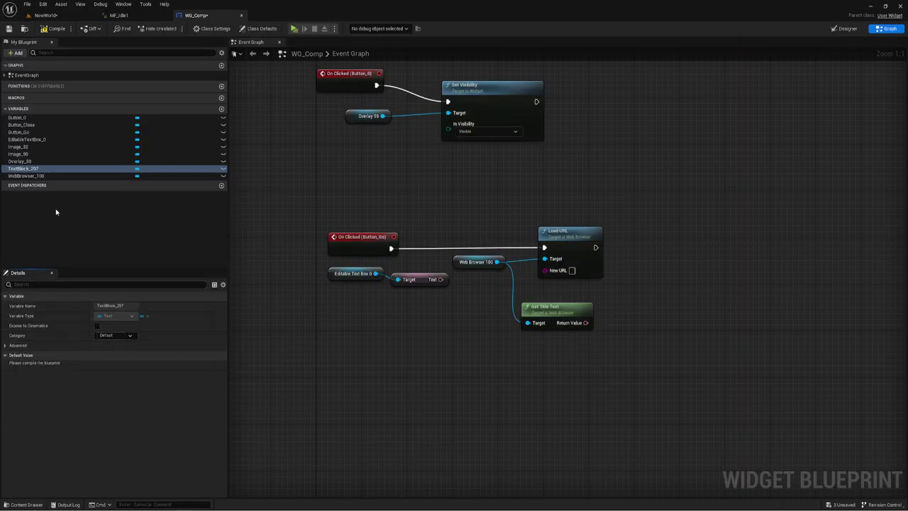
pyautogui.moveTo(32, 170)
pyautogui.mouseDown()
pyautogui.moveTo(601, 287)
pyautogui.moveTo(663, 239)
pyautogui.mouseUp()
pyautogui.click(622, 296)
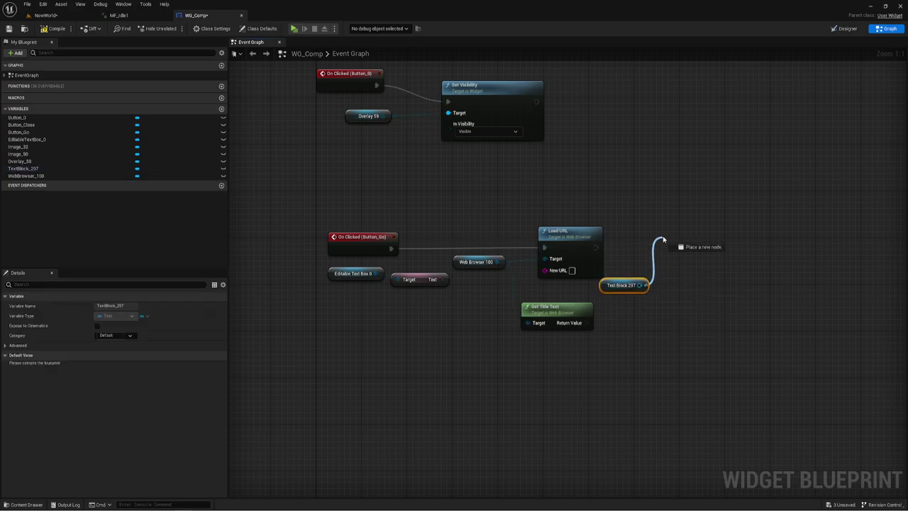
pyautogui.write('set text')
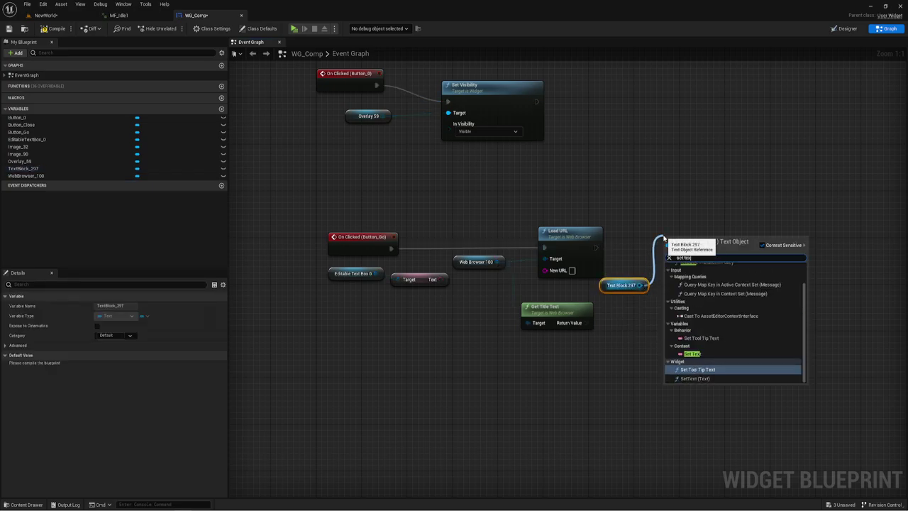
pyautogui.click(696, 378)
pyautogui.moveTo(670, 277); pyautogui.dragTo(586, 322)
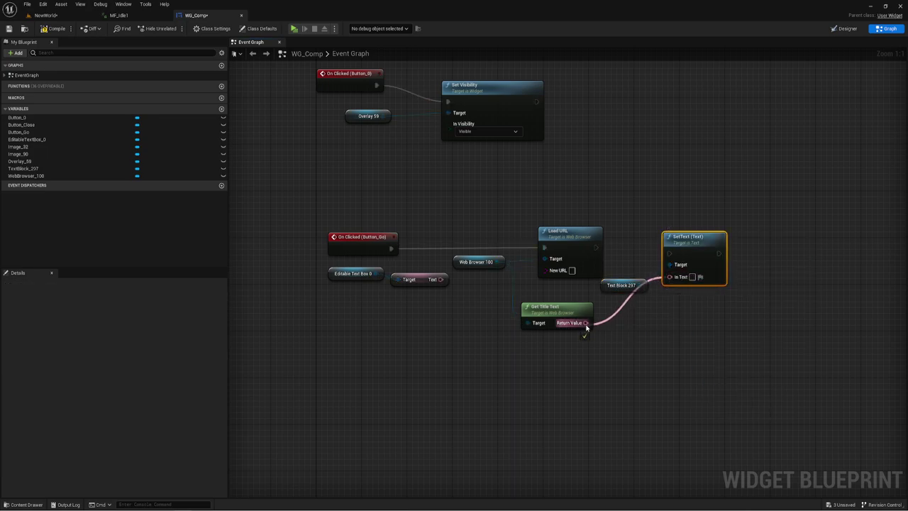
pyautogui.moveTo(596, 247)
pyautogui.mouseDown()
pyautogui.moveTo(669, 253)
pyautogui.moveTo(698, 243)
pyautogui.mouseUp()
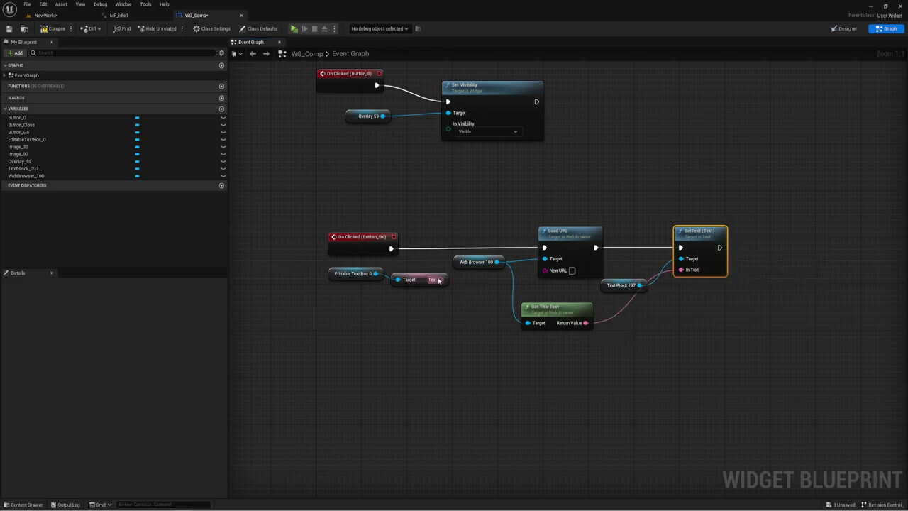
# Connect Get Text's Text pin to Load URL's New URL through Convert Text to String, and tidy the nodes.
pyautogui.moveTo(438, 279); pyautogui.dragTo(469, 288)
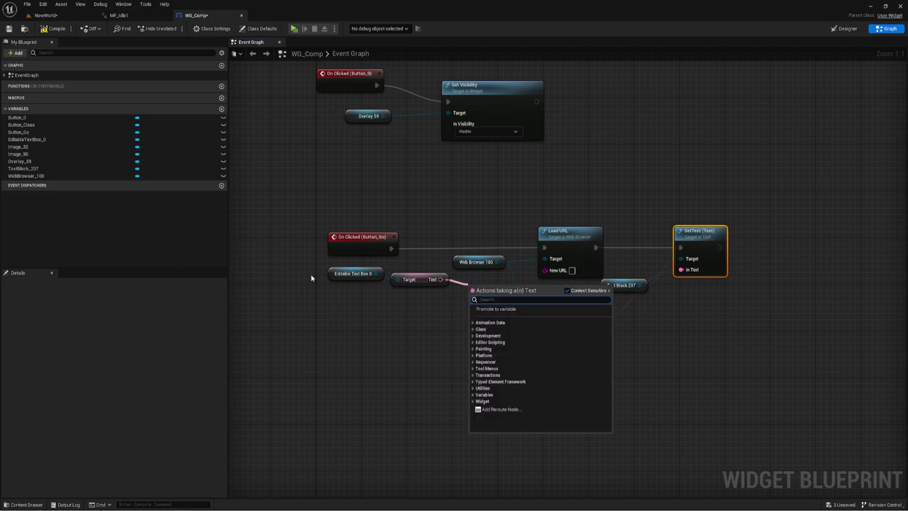
pyautogui.moveTo(299, 306)
pyautogui.mouseDown()
pyautogui.moveTo(422, 265)
pyautogui.moveTo(551, 272)
pyautogui.mouseUp()
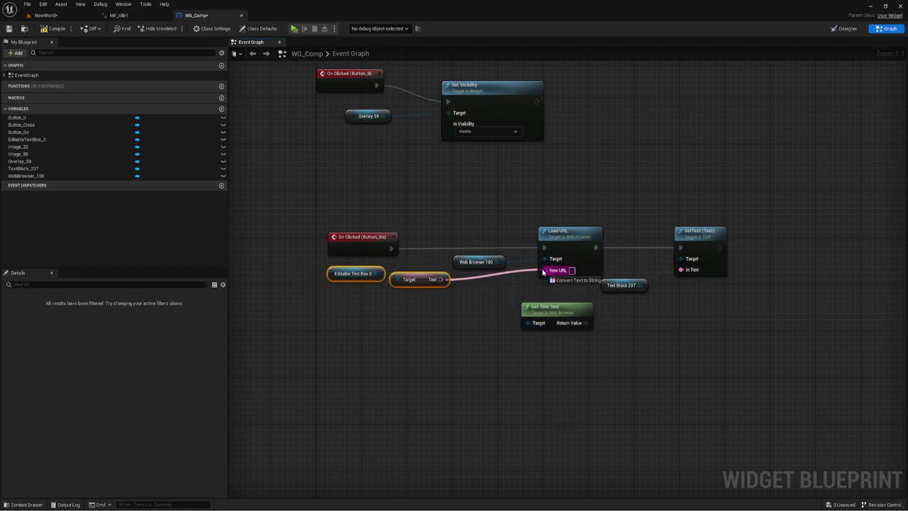
pyautogui.moveTo(493, 256); pyautogui.dragTo(492, 279)
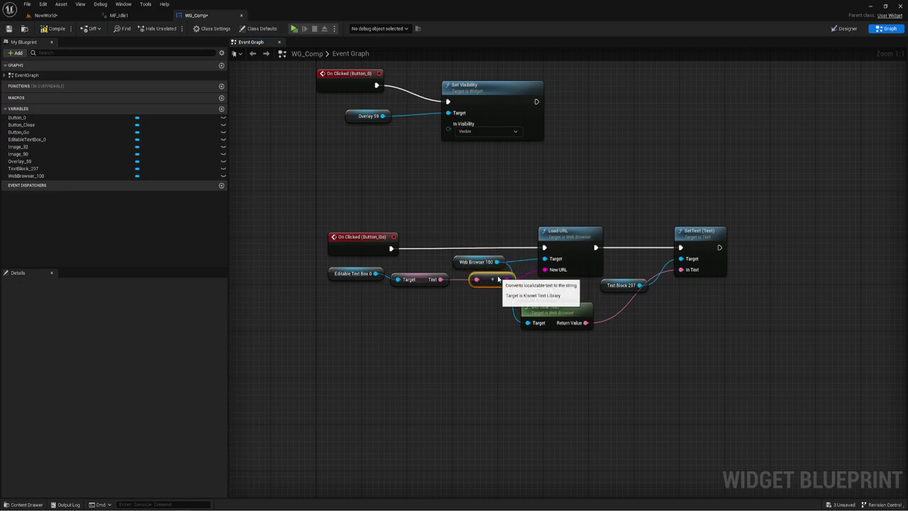
pyautogui.moveTo(526, 206); pyautogui.dragTo(556, 259)
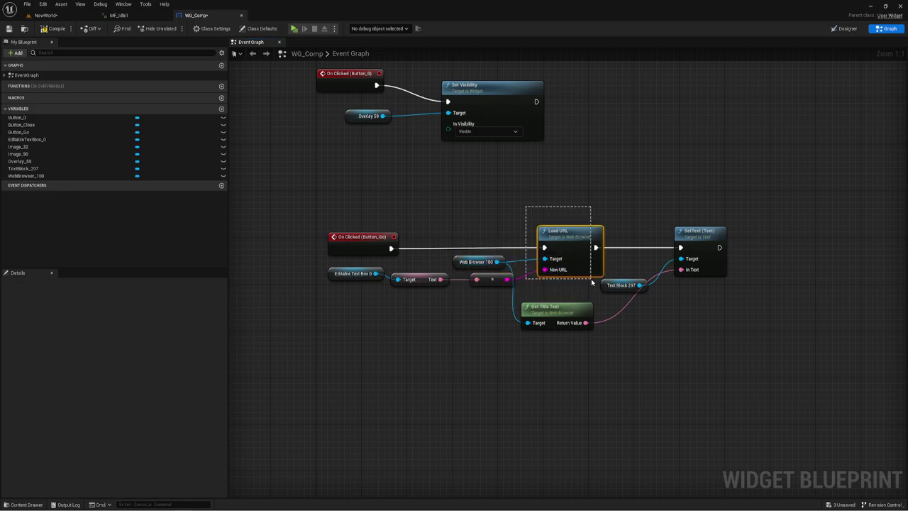
pyautogui.moveTo(326, 198); pyautogui.dragTo(399, 260)
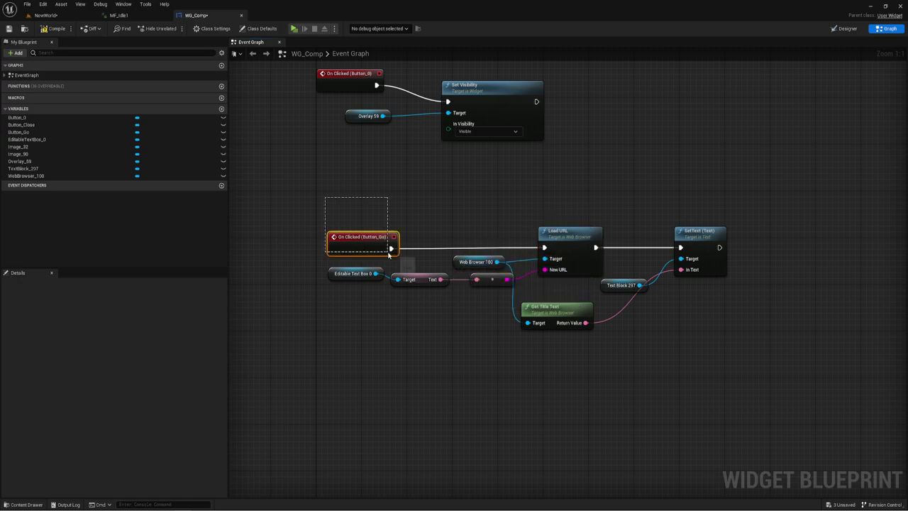
pyautogui.click(438, 242)
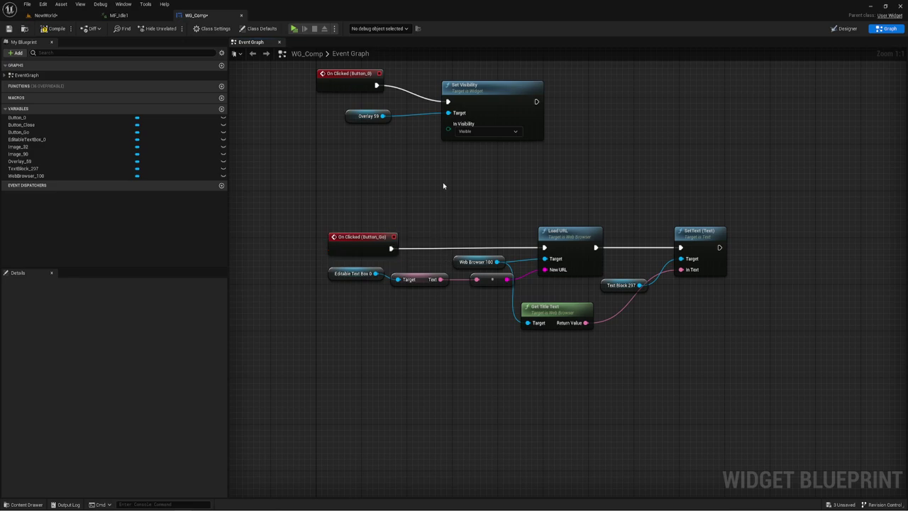
# Return to the WG_Comp widget editor and start a Play session to test it.
pyautogui.click(844, 28)
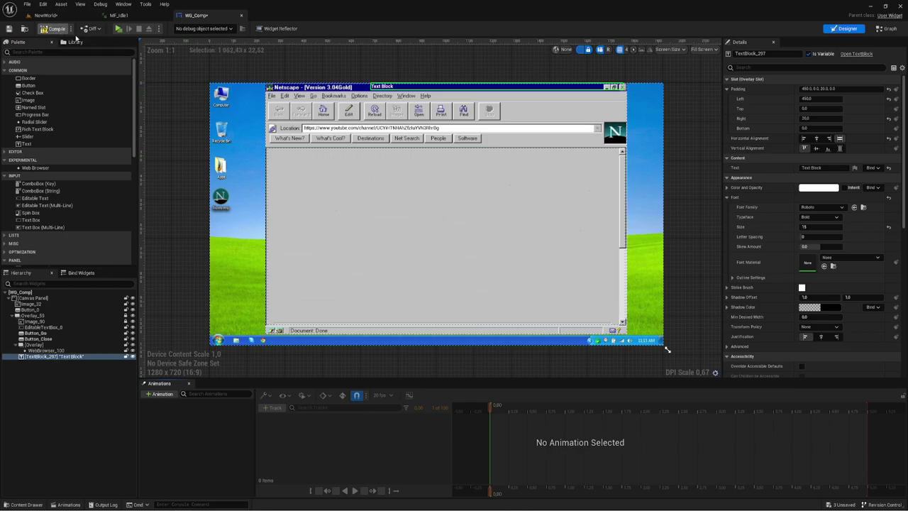
pyautogui.click(122, 16)
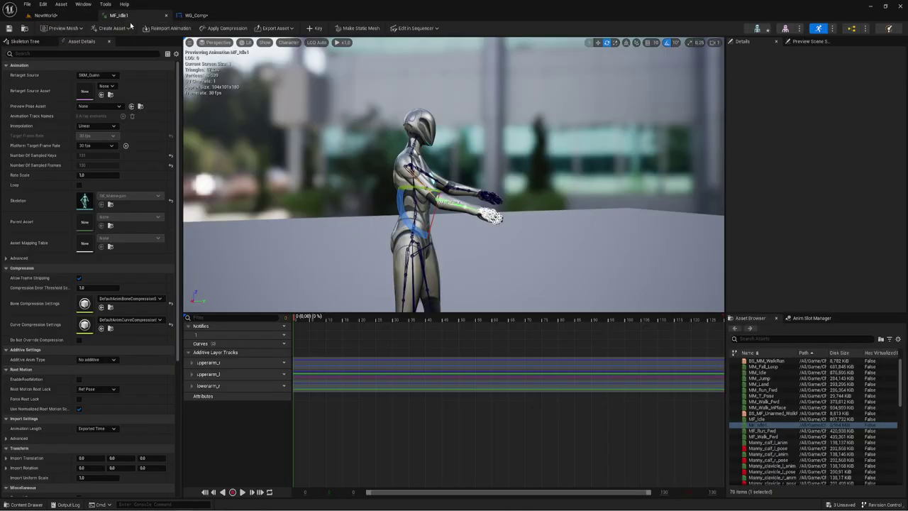
pyautogui.click(125, 16)
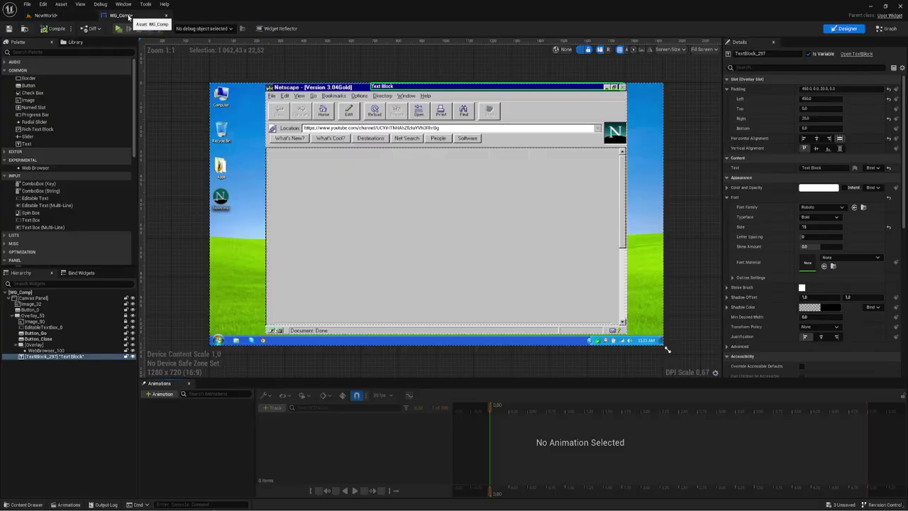
pyautogui.click(119, 28)
# Walk the character up to the desk and interact with E to show the computer desktop.
pyautogui.click(348, 178)
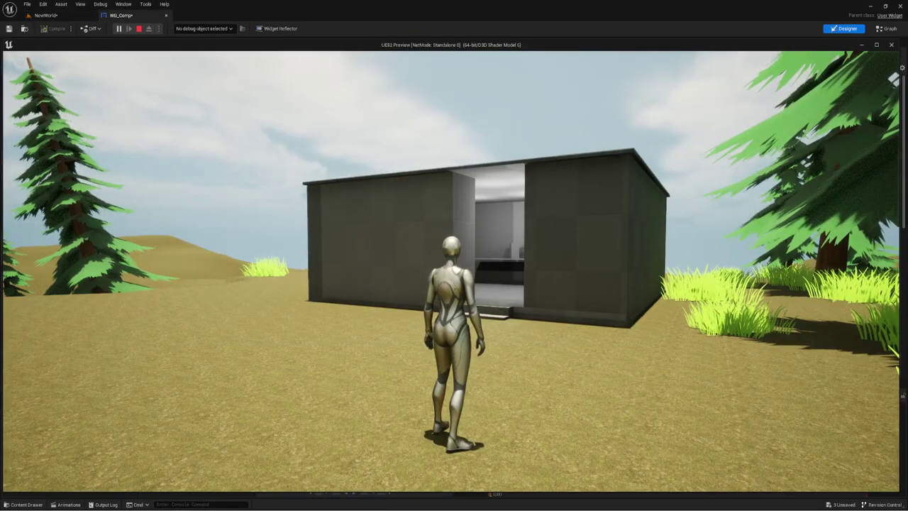
pyautogui.press('w')
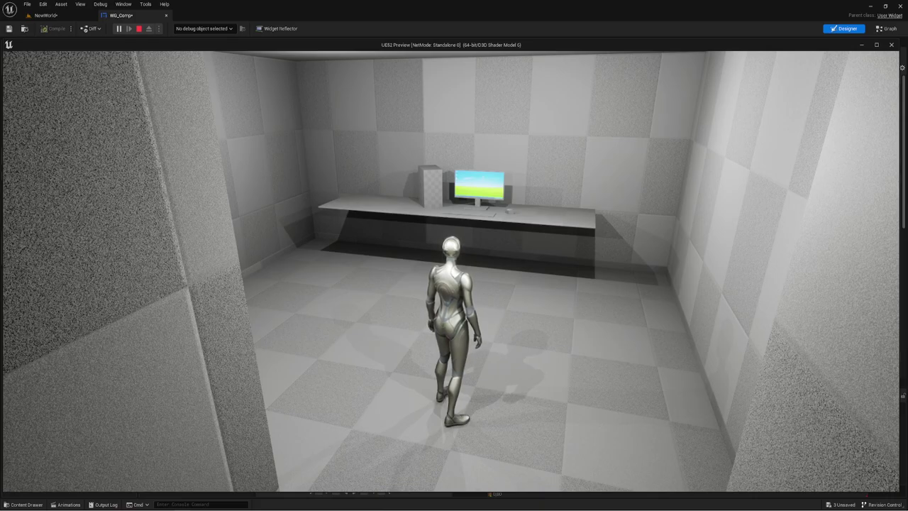
pyautogui.press('w')
pyautogui.press('e')
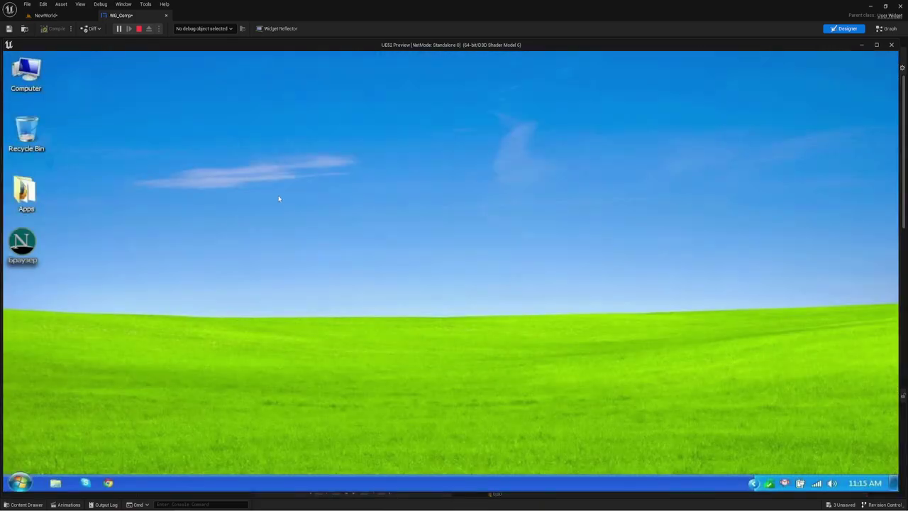
pyautogui.doubleClick(30, 249)
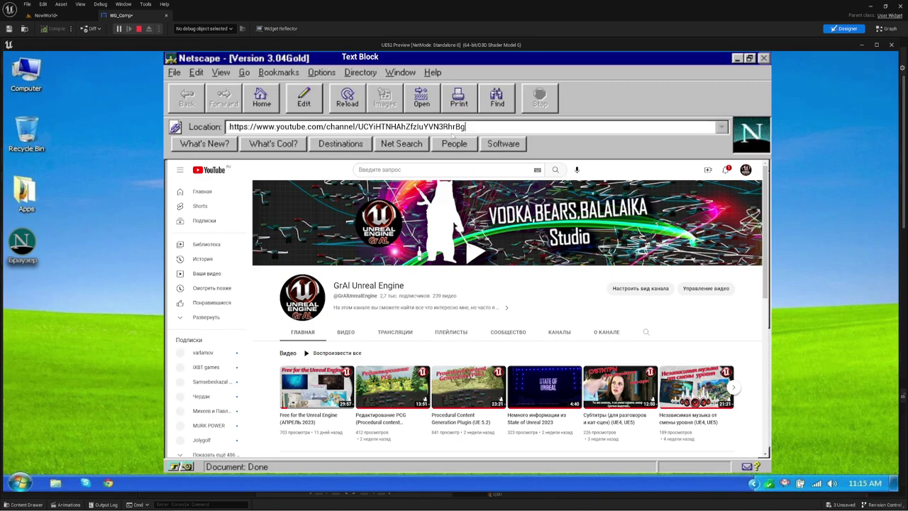
pyautogui.moveTo(484, 123); pyautogui.dragTo(424, 126)
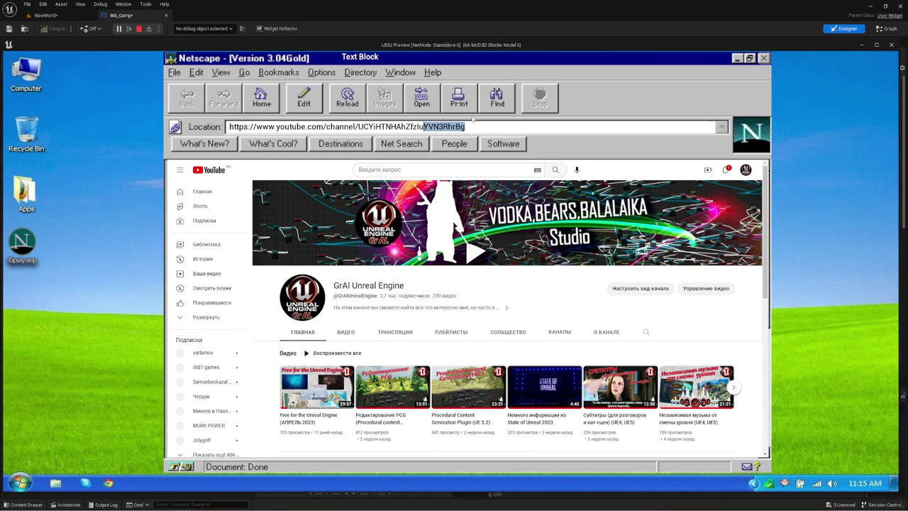
pyautogui.click(478, 128)
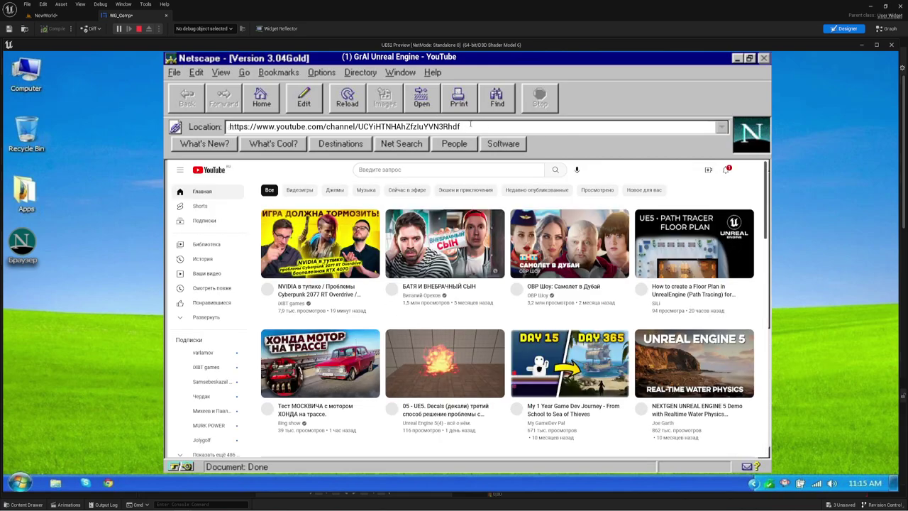
pyautogui.moveTo(472, 126); pyautogui.dragTo(278, 126)
pyautogui.write('a.ru')
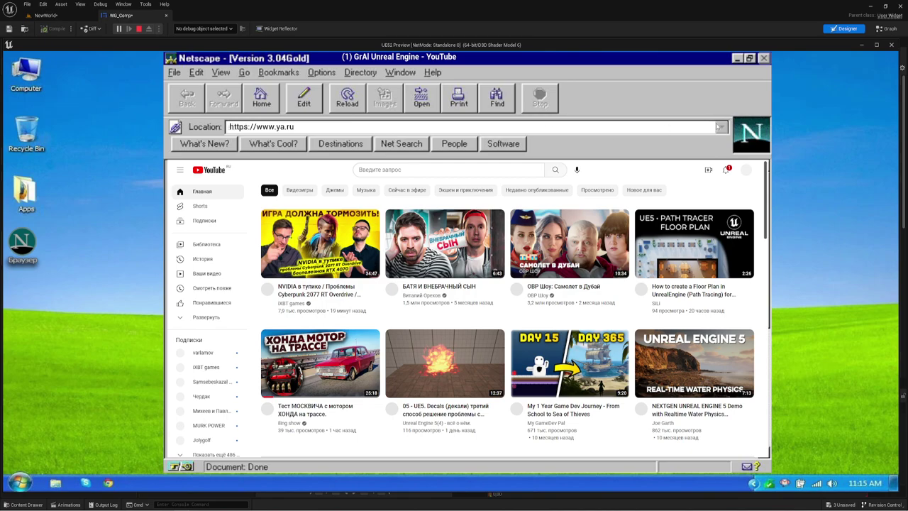
# Load ya.ru, then choose Назад from the page context menu to return to the YouTube channel.
pyautogui.press('Return')
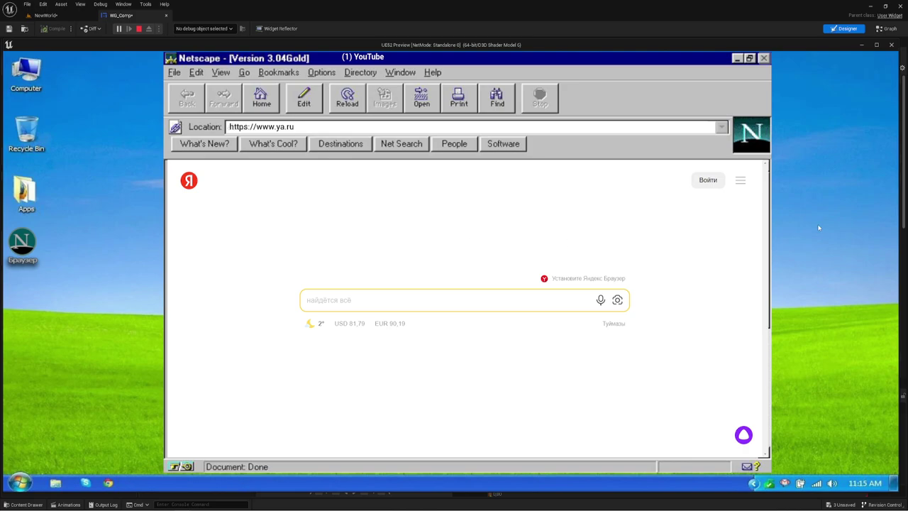
pyautogui.rightClick(320, 195)
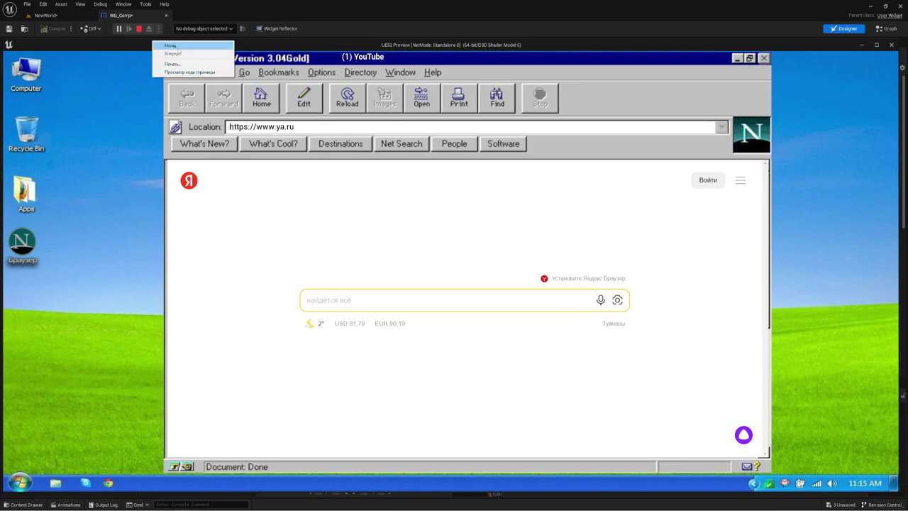
pyautogui.rightClick(454, 222)
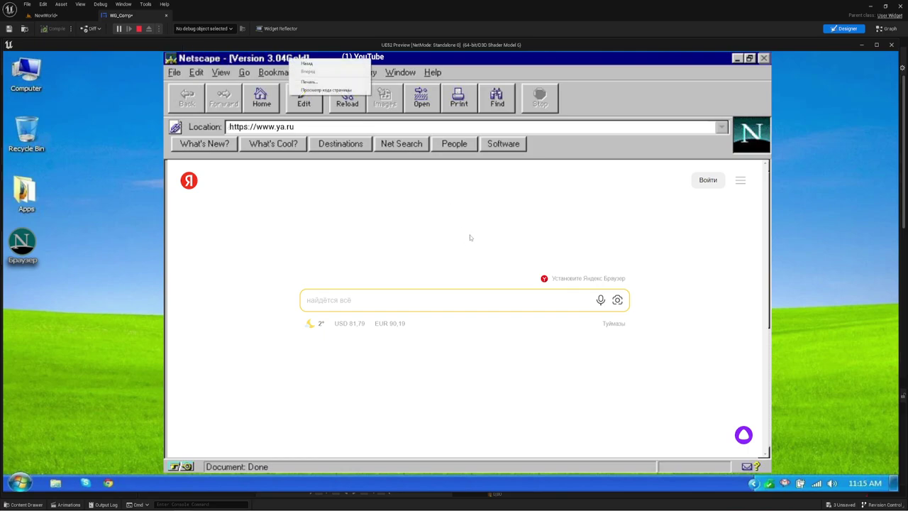
pyautogui.rightClick(470, 238)
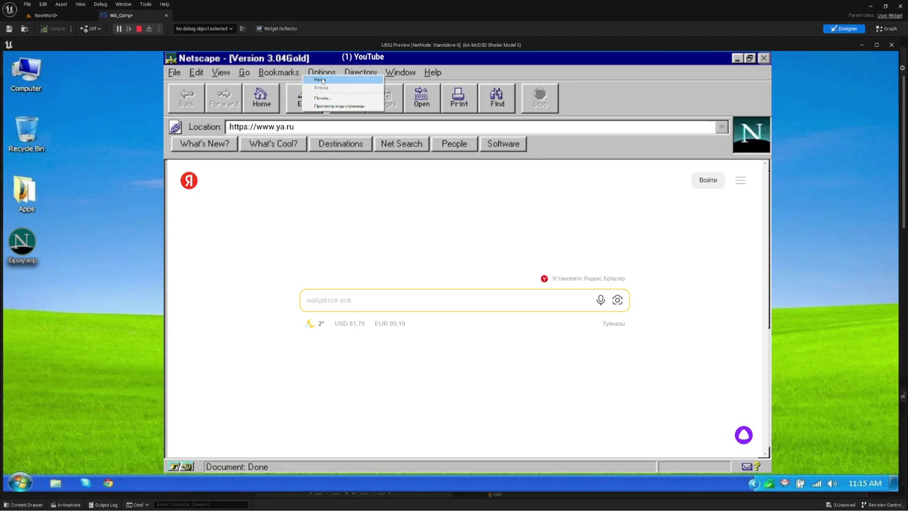
pyautogui.click(320, 80)
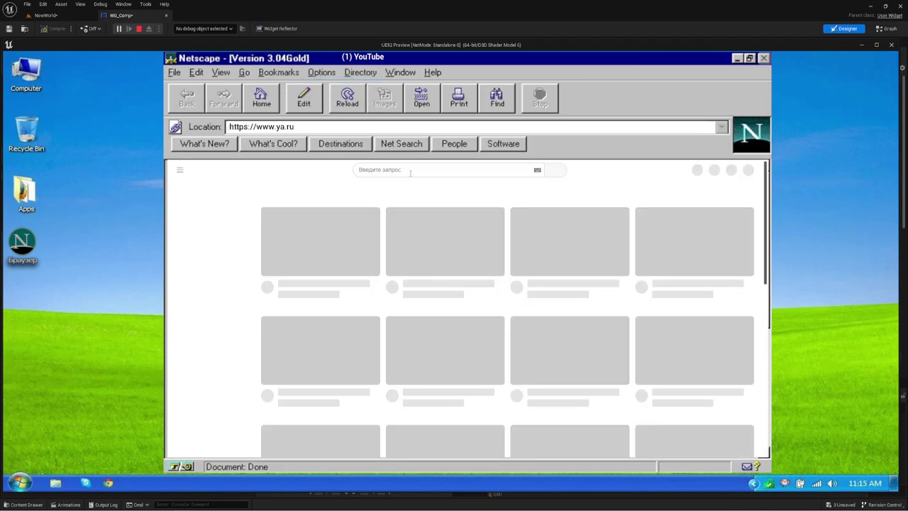
pyautogui.rightClick(357, 123)
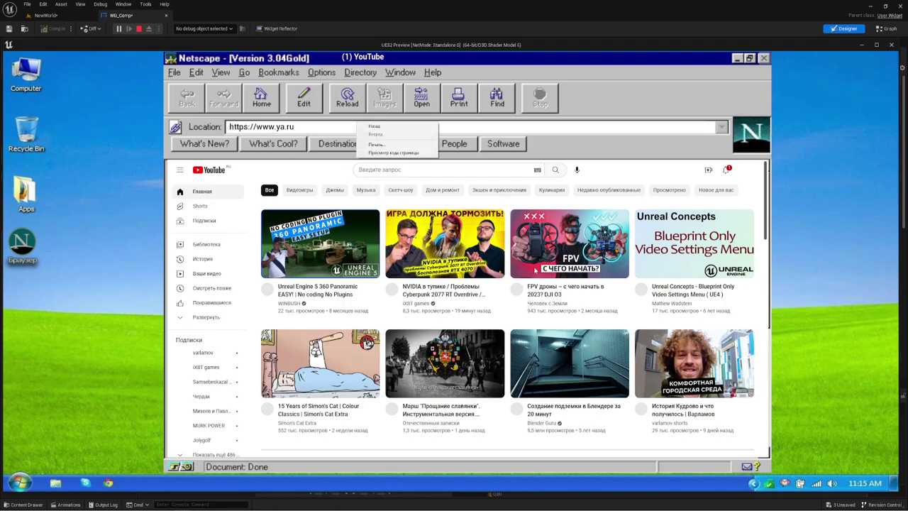
pyautogui.click(275, 106)
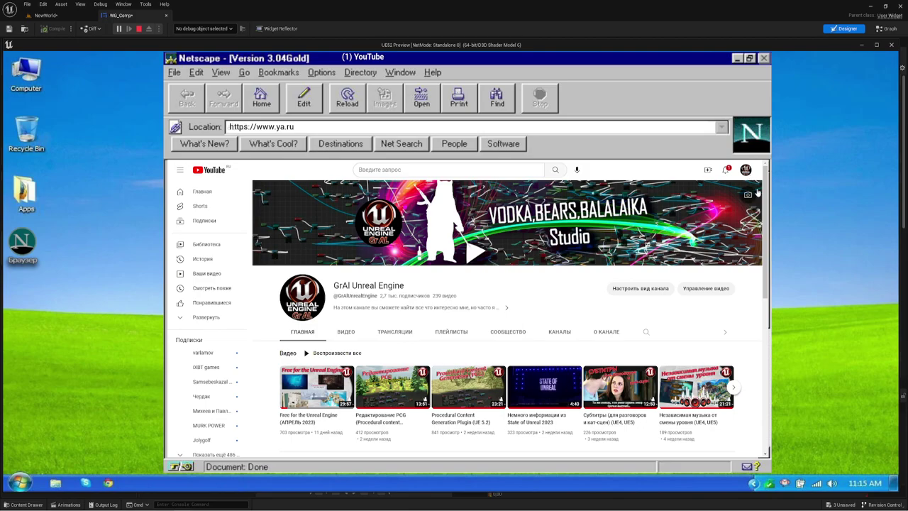
# Scroll up and down through the GrAI Unreal Engine channel's home page.
pyautogui.scroll(-3, 756, 199)
pyautogui.scroll(-2, 755, 209)
pyautogui.scroll(4, 750, 225)
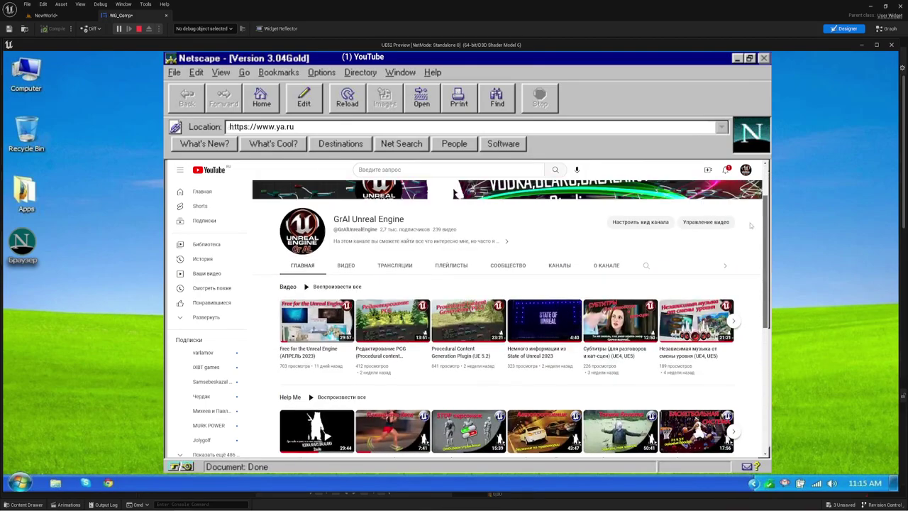
pyautogui.scroll(-3, 752, 241)
pyautogui.scroll(3, 754, 262)
pyautogui.scroll(-1, 758, 284)
pyautogui.scroll(-2, 761, 307)
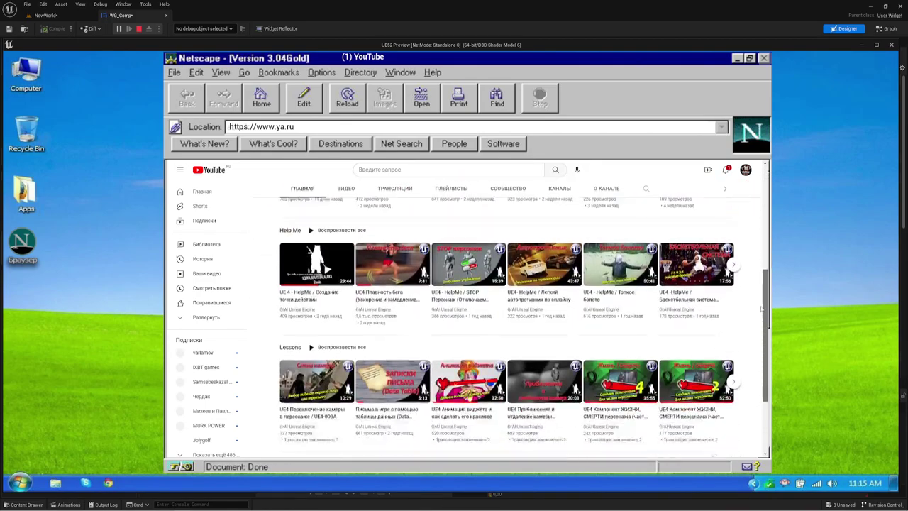
pyautogui.scroll(-3, 762, 307)
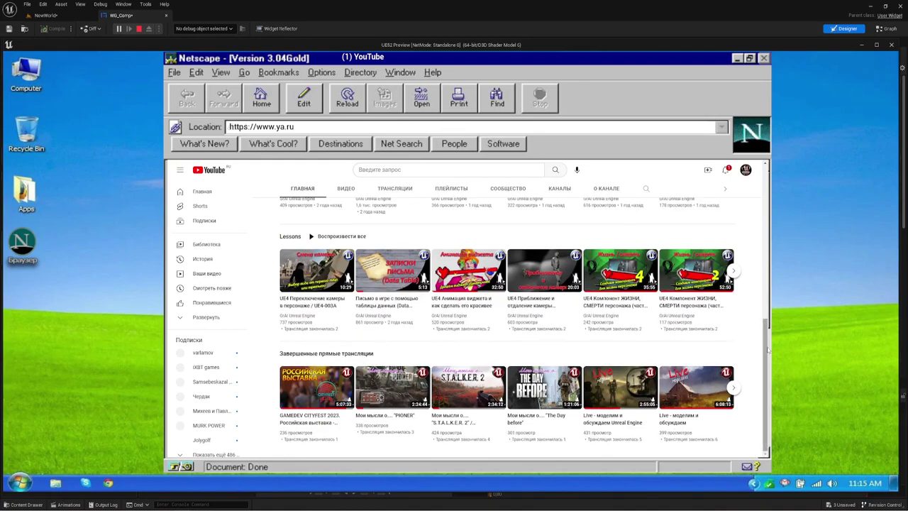
pyautogui.scroll(3, 766, 351)
pyautogui.scroll(-3, 759, 358)
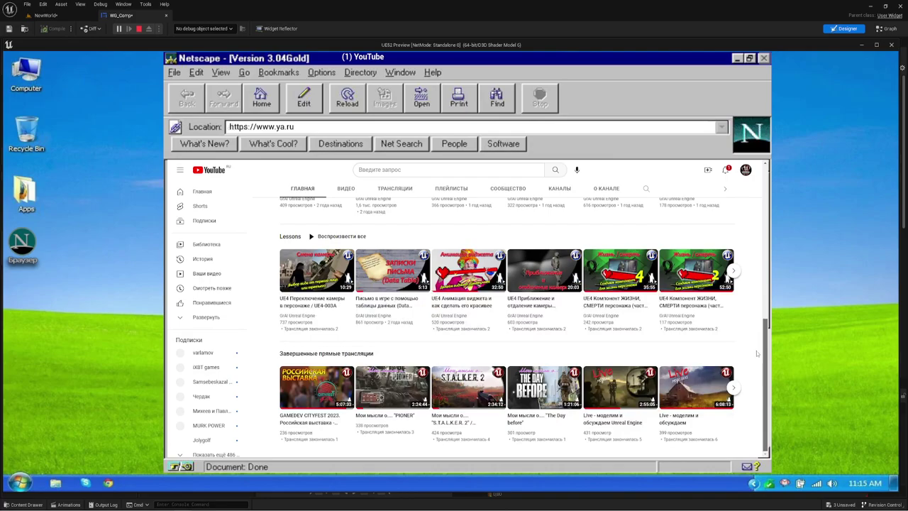
pyautogui.scroll(6, 757, 353)
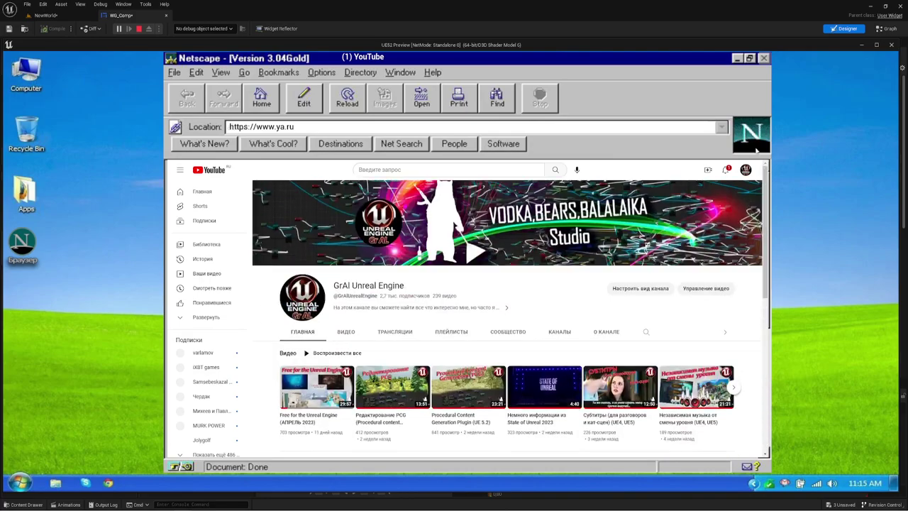
# Open the channel's ВИДЕО section and scroll back up to its latest uploads.
pyautogui.click(366, 332)
pyautogui.scroll(-5, 425, 298)
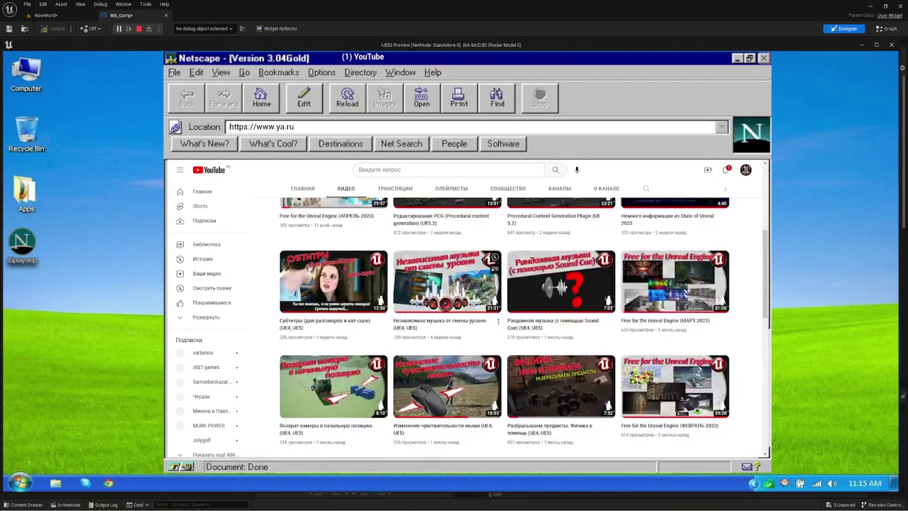
pyautogui.scroll(3, 483, 276)
pyautogui.scroll(3, 483, 277)
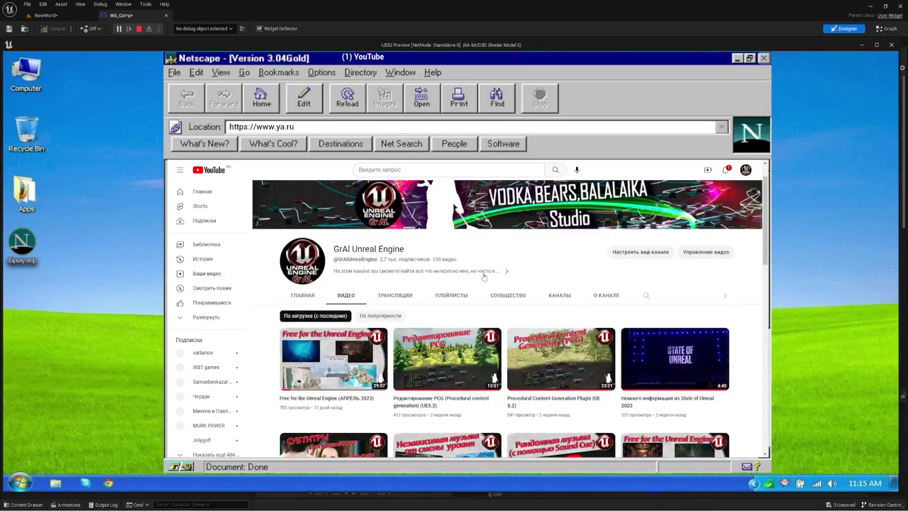
pyautogui.scroll(1, 484, 275)
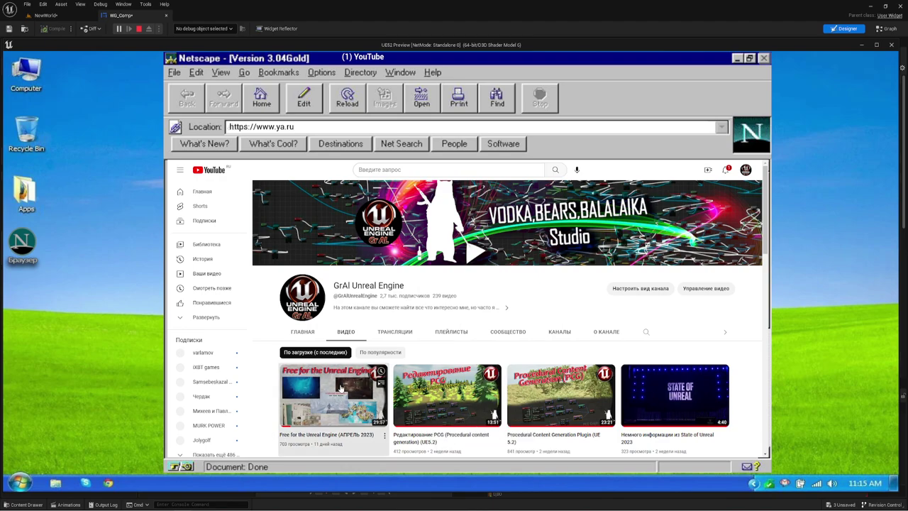
# Play the Free for the Unreal Engine video, pause it, and close the Netscape window.
pyautogui.click(340, 388)
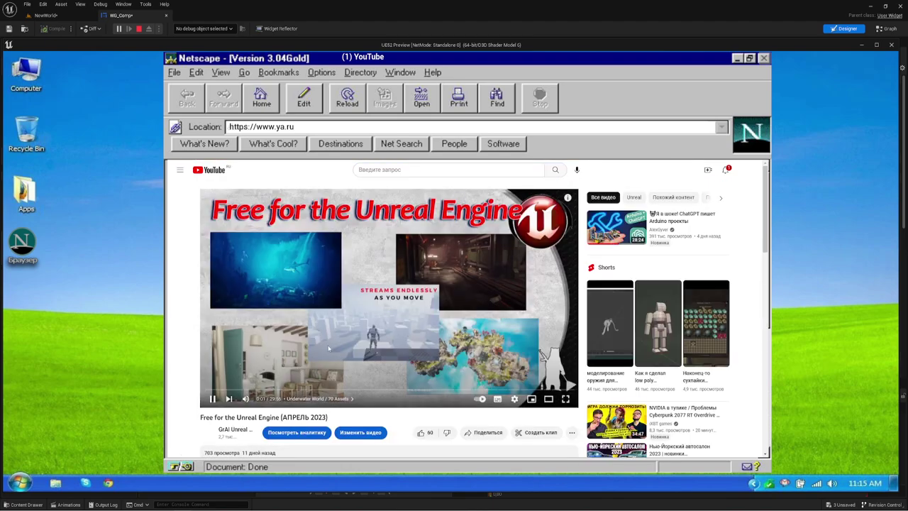
pyautogui.click(408, 306)
pyautogui.click(763, 58)
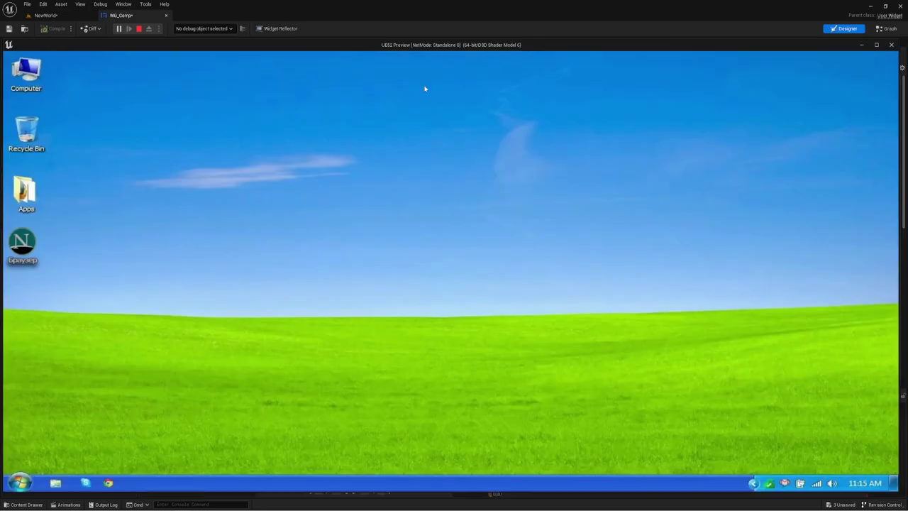
# Relaunch Netscape from the desktop's Браузер icon to reload the GrAI Unreal Engine channel.
pyautogui.doubleClick(22, 239)
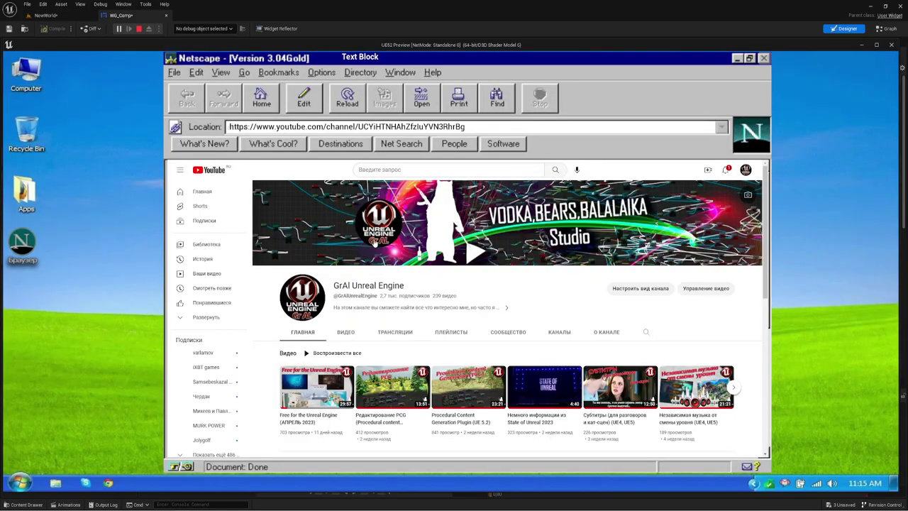